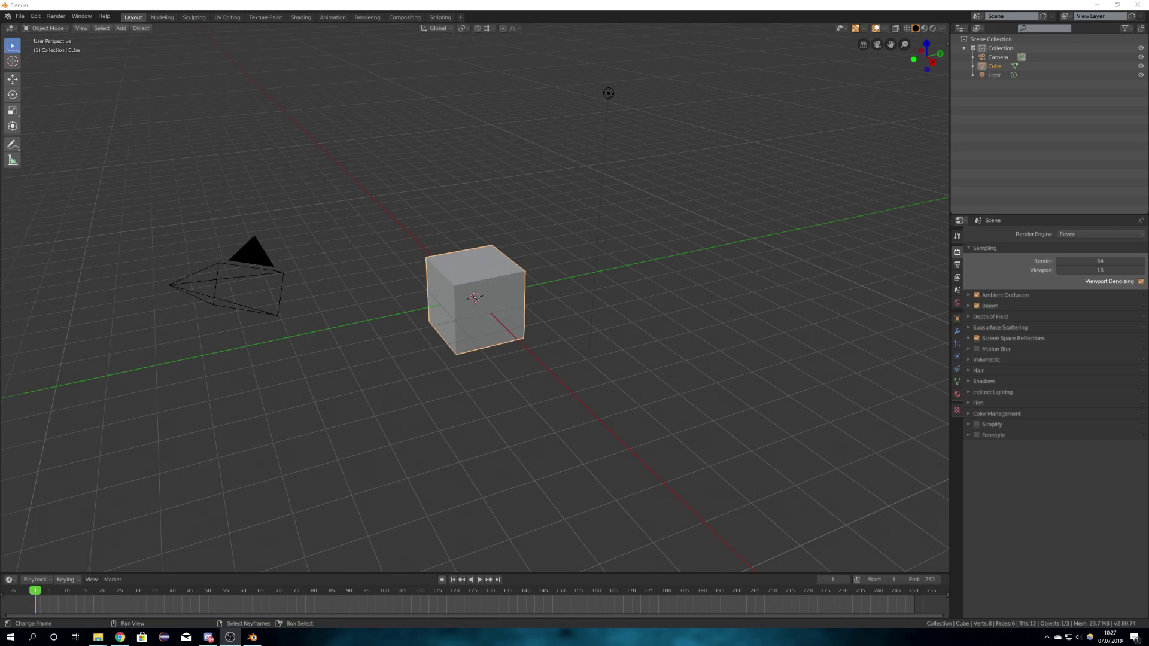
- Delete all the default objects in the scene: the cube, camera and light
{"action": "left_click", "coordinate": [602, 24]}
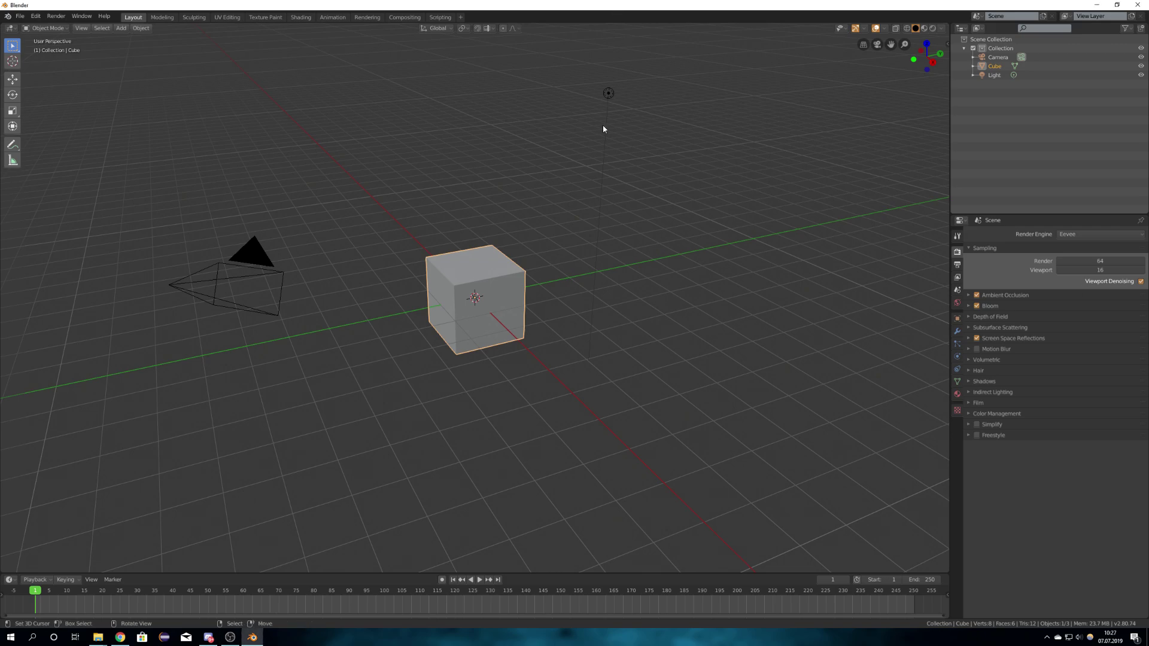
{"action": "middle_click_drag", "start_coordinate": [477, 267], "coordinate": [496, 286]}
{"action": "key", "text": "a"}
{"action": "key", "text": "x"}
{"action": "left_click", "coordinate": [496, 286]}
- Add a UV sphere at the world origin and bring up its modifier settings
{"action": "key", "text": "shift+a"}
{"action": "mouse_move", "coordinate": [497, 288]}
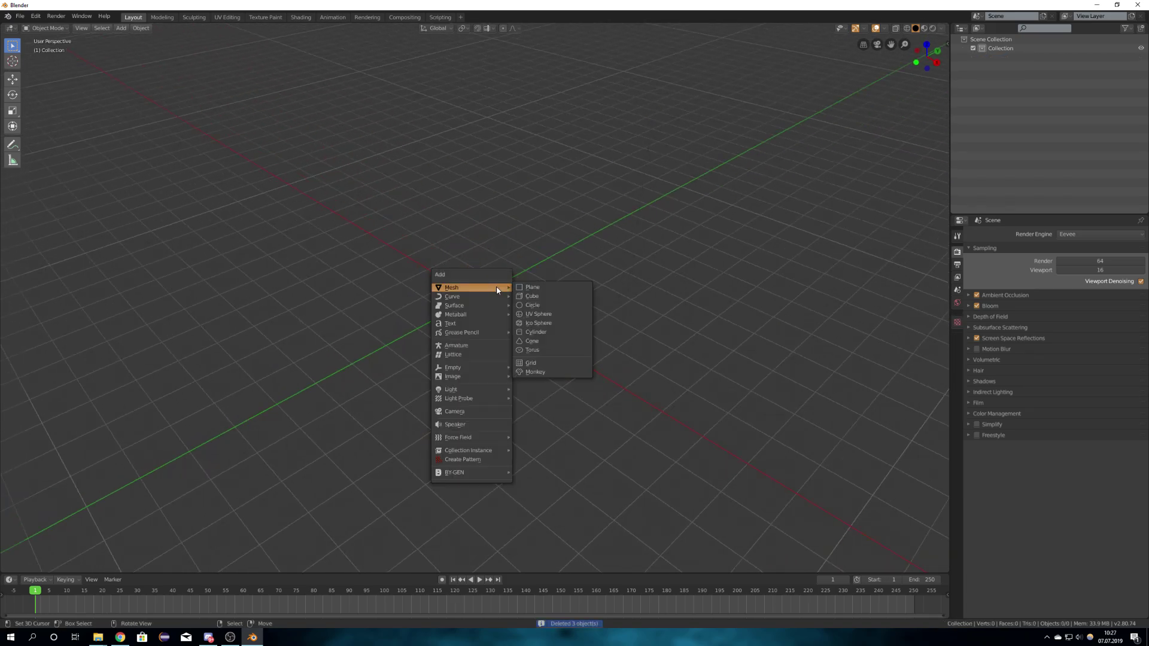
{"action": "left_click", "coordinate": [545, 314]}
{"action": "scroll", "coordinate": [495, 319], "scroll_direction": "up", "scroll_amount": 5}
{"action": "middle_click_drag", "start_coordinate": [525, 332], "coordinate": [522, 330]}
{"action": "left_click", "coordinate": [957, 331]}
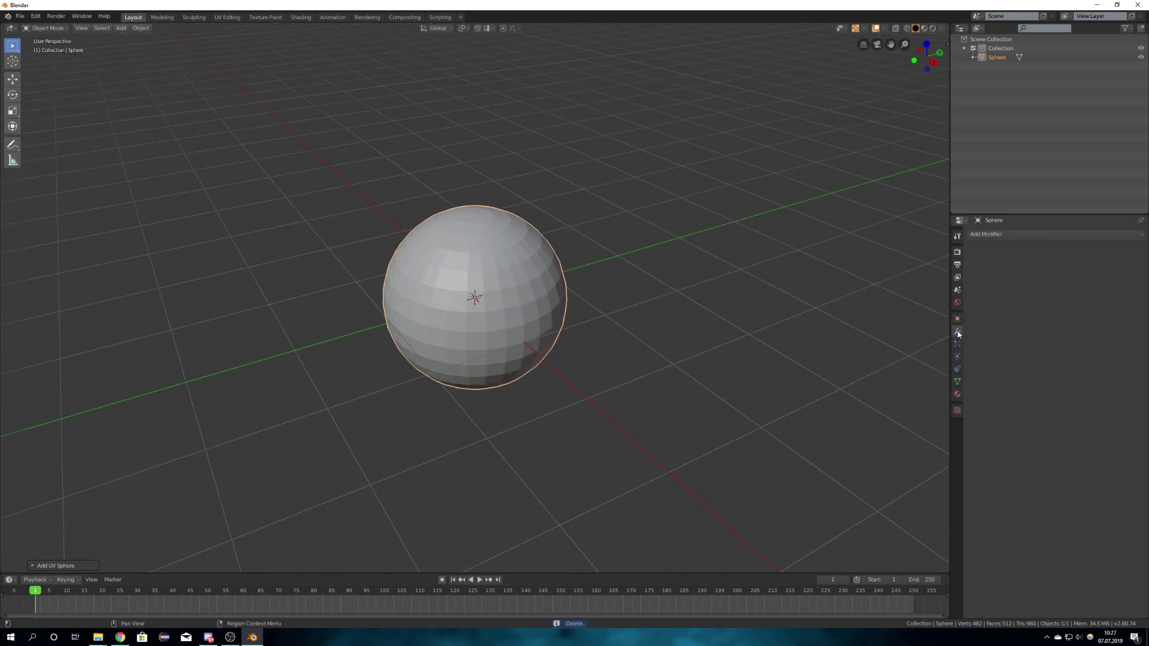
{"action": "left_click", "coordinate": [1004, 234]}
{"action": "left_click", "coordinate": [957, 373]}
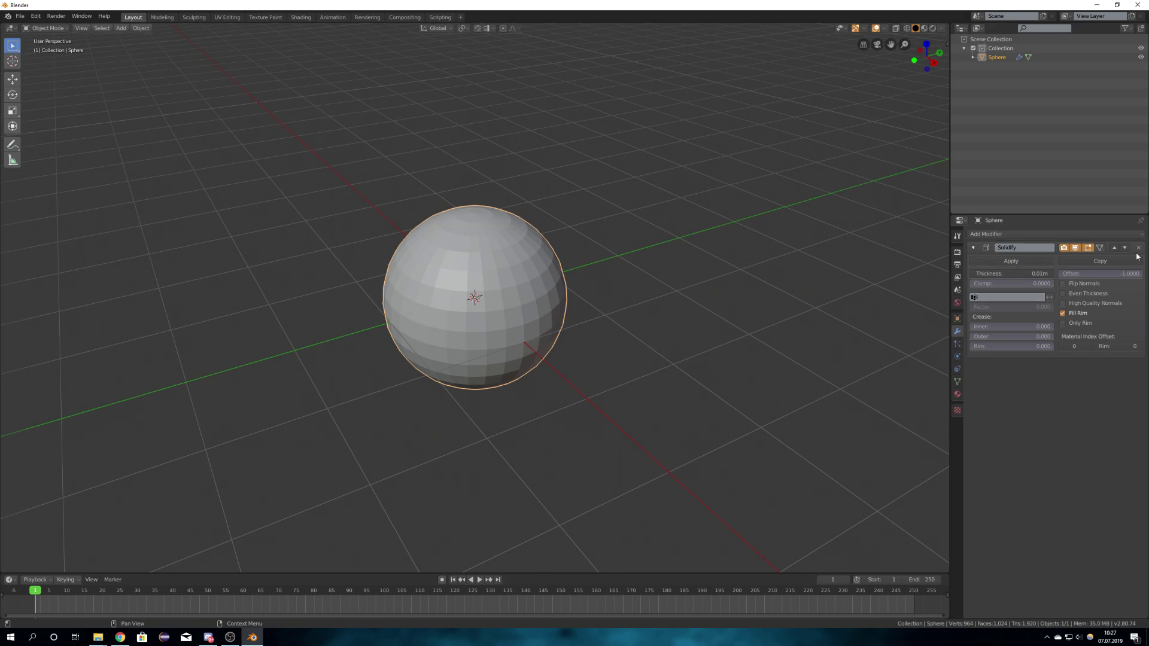
{"action": "left_click", "coordinate": [1138, 248]}
- Add a Subdivision Surface modifier to the sphere with the viewport subdivisions set to 5
{"action": "left_click", "coordinate": [1068, 234]}
{"action": "left_click", "coordinate": [964, 382]}
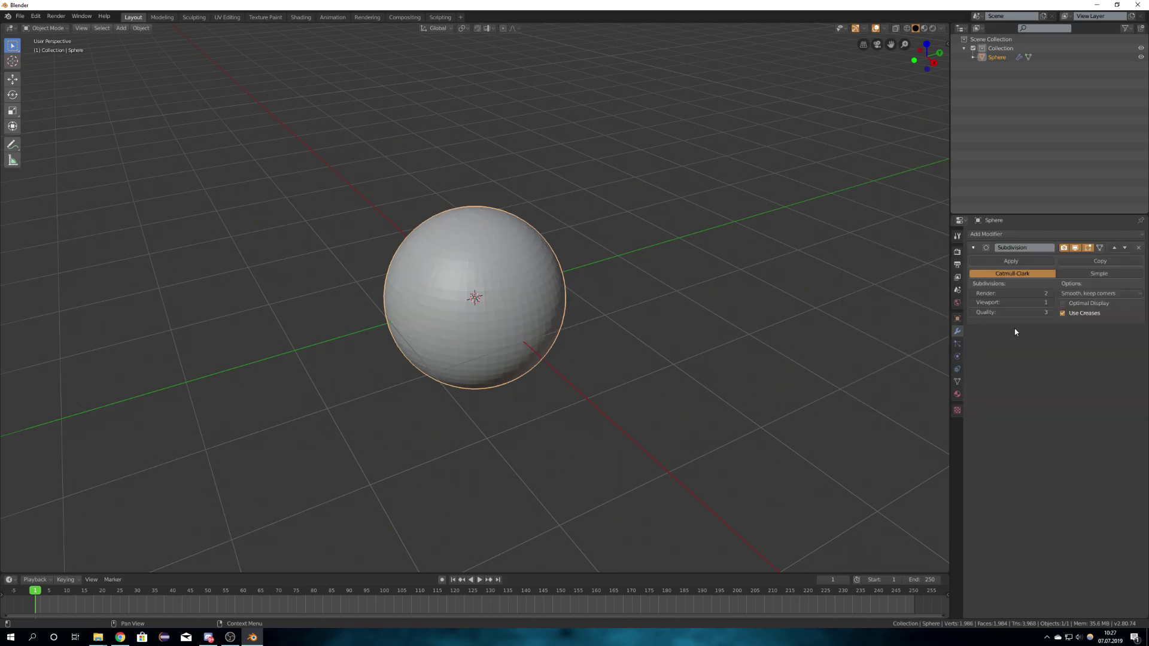
{"action": "left_click_drag", "start_coordinate": [1008, 306], "coordinate": [1053, 308]}
{"action": "left_click", "coordinate": [1052, 308]}
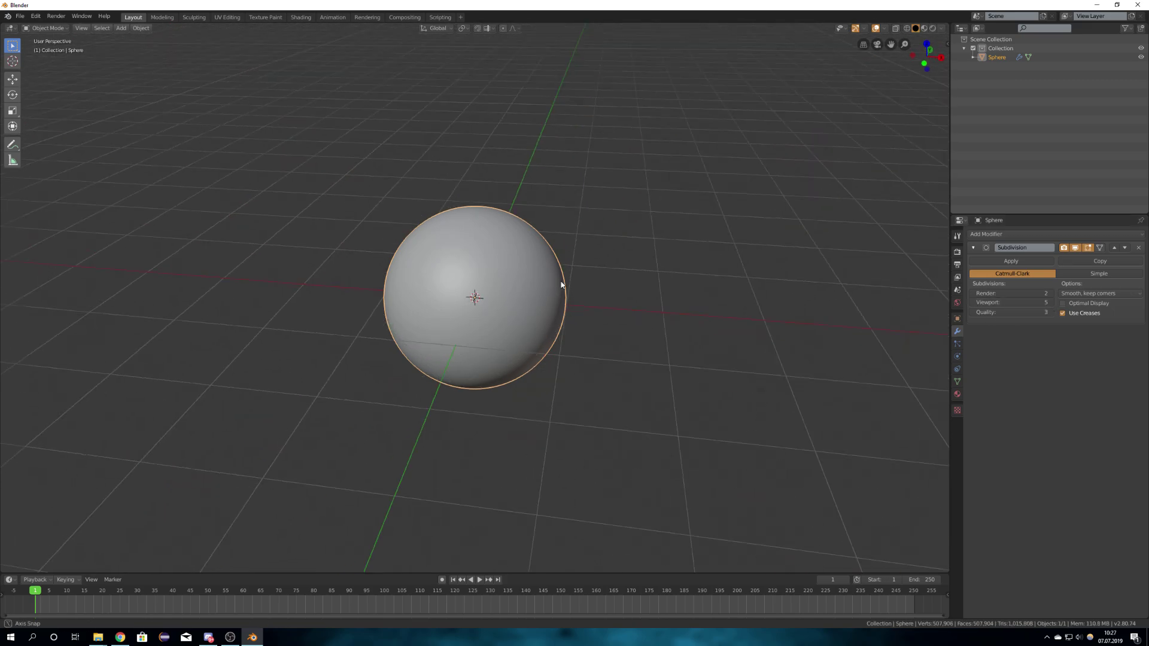
- Apply smooth shading to the sphere
{"action": "scroll", "coordinate": [519, 282], "scroll_direction": "up", "scroll_amount": 3}
{"action": "scroll", "coordinate": [520, 278], "scroll_direction": "up", "scroll_amount": 2}
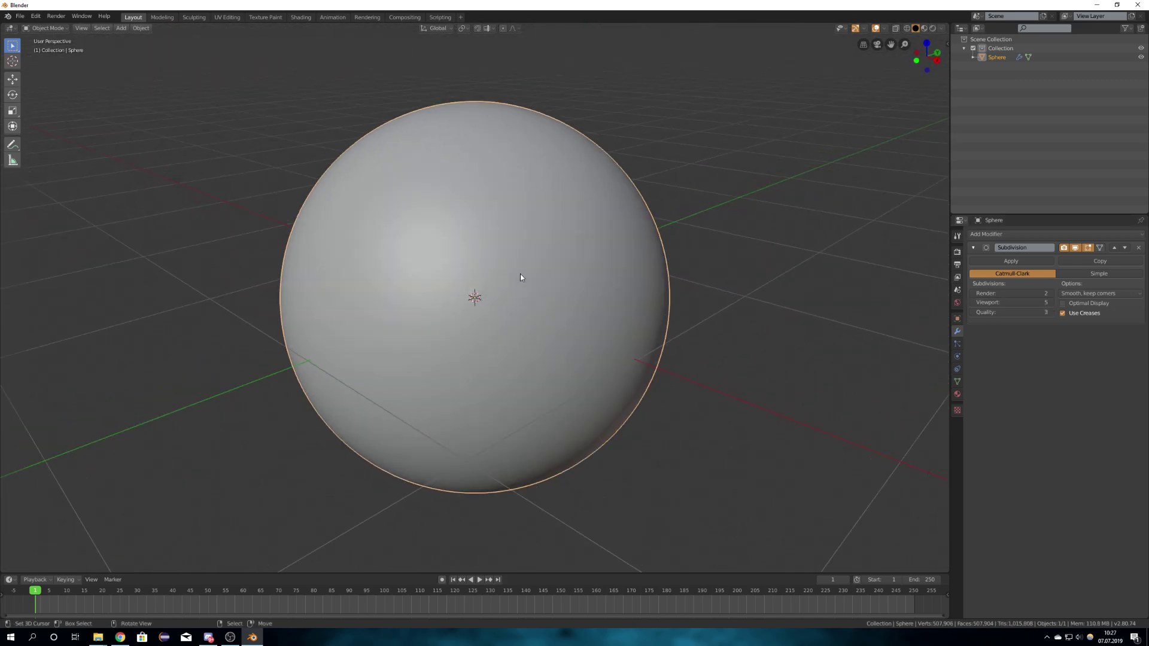
{"action": "middle_click_drag", "start_coordinate": [558, 265], "coordinate": [545, 275]}
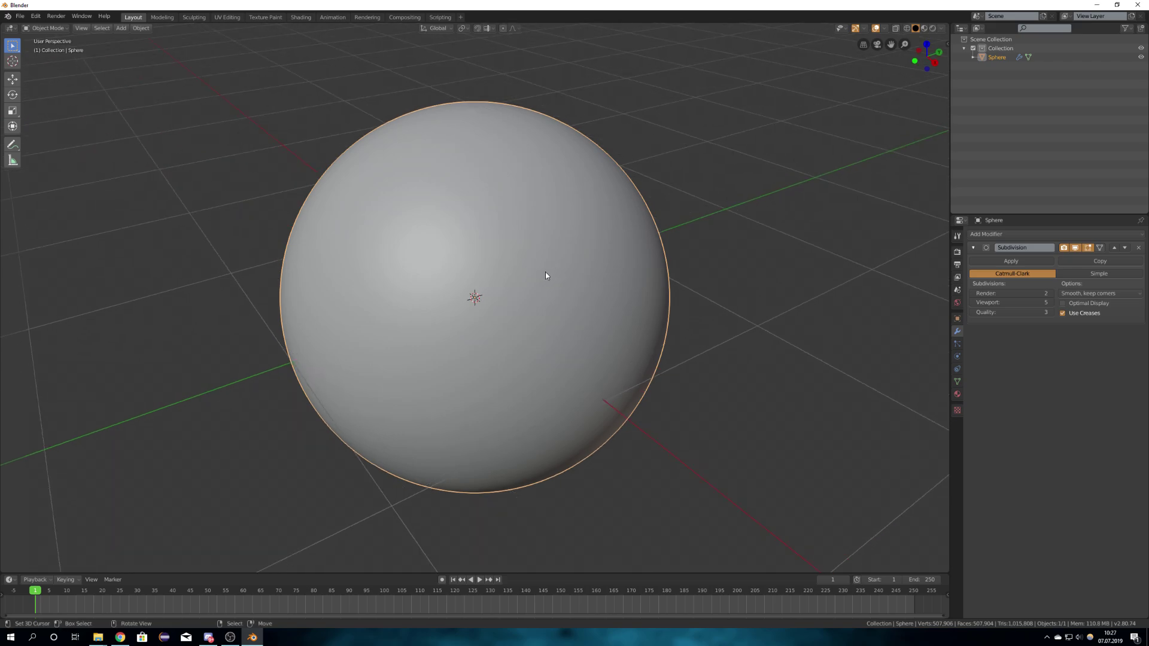
{"action": "key", "text": "z"}
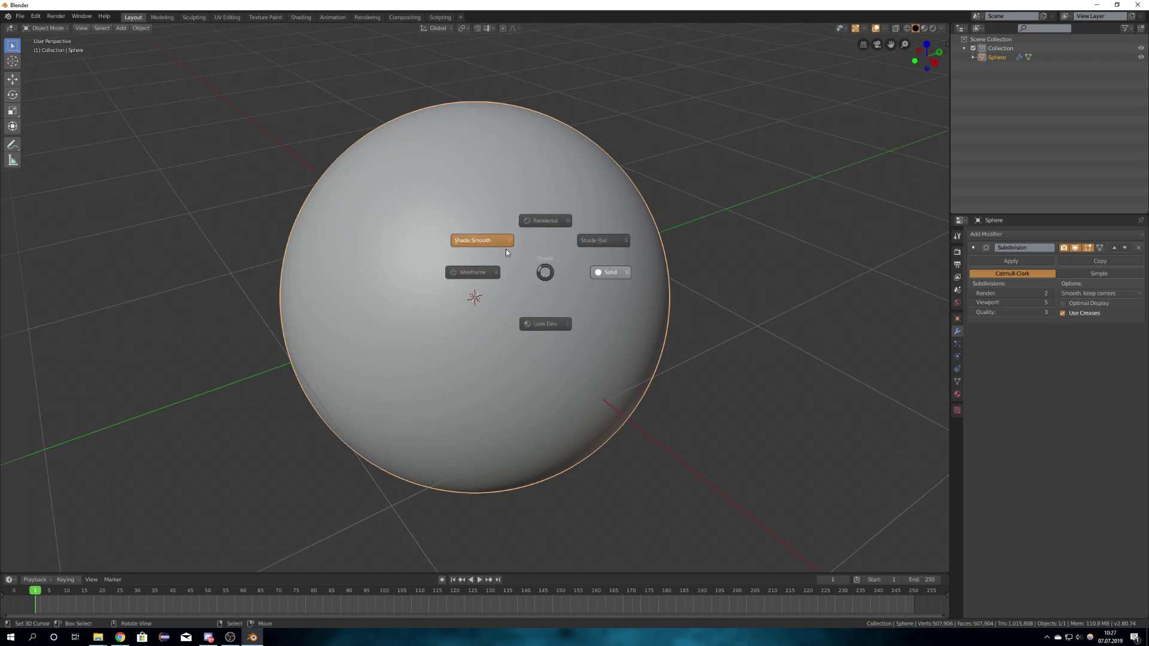
{"action": "middle_click_drag", "start_coordinate": [539, 262], "coordinate": [461, 256]}
{"action": "scroll", "coordinate": [461, 263], "scroll_direction": "down", "scroll_amount": 5}
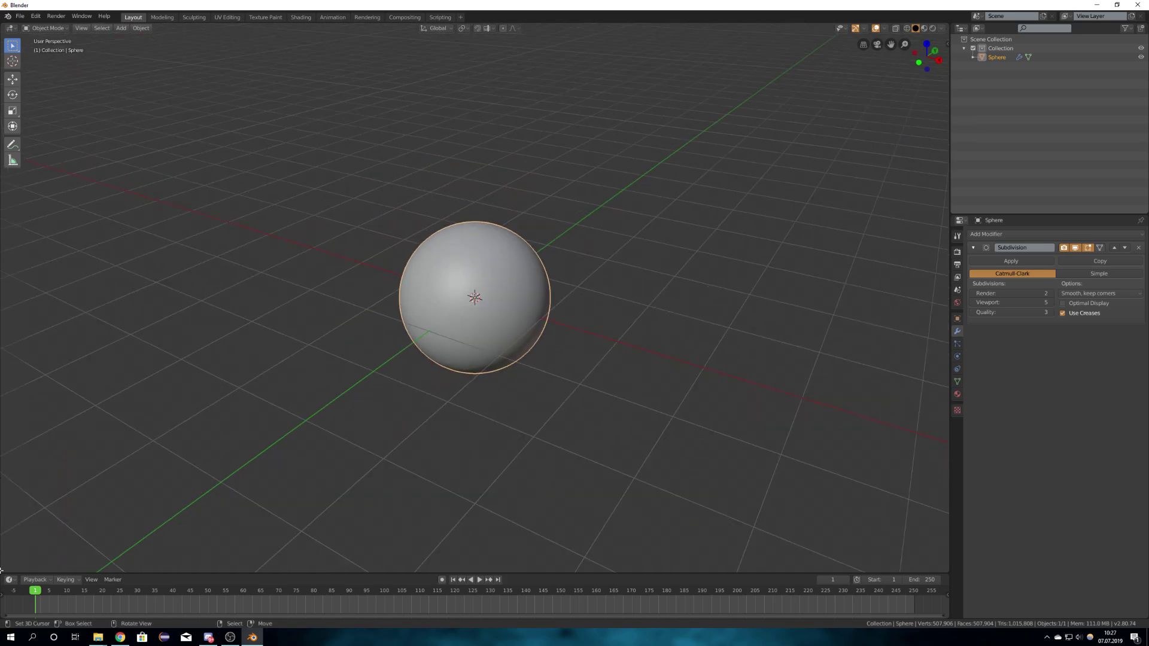
- Split the 3D viewport into one large view beside two smaller stacked views and adjust the small views around the sphere
{"action": "left_click_drag", "start_coordinate": [13, 569], "coordinate": [647, 277]}
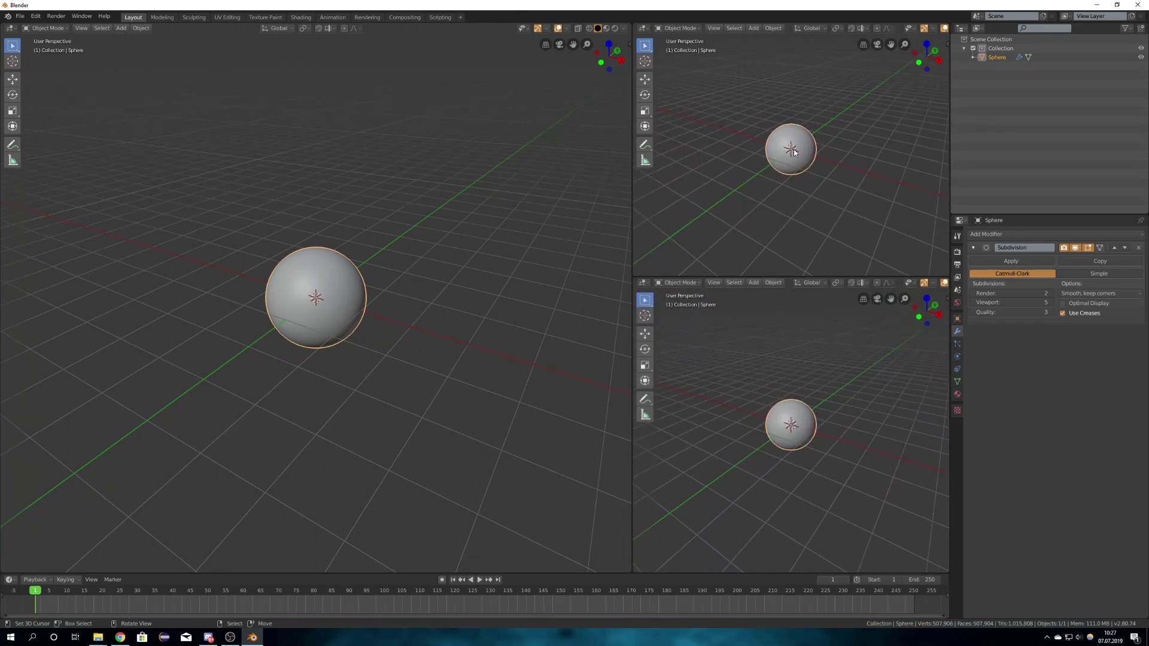
{"action": "mouse_move", "coordinate": [798, 421]}
{"action": "middle_mouse_down"}
{"action": "mouse_move", "coordinate": [787, 440]}
{"action": "mouse_move", "coordinate": [841, 436]}
{"action": "mouse_move", "coordinate": [803, 411]}
{"action": "mouse_move", "coordinate": [784, 420]}
{"action": "middle_mouse_up"}
{"action": "scroll", "coordinate": [797, 182], "scroll_direction": "down", "scroll_amount": 5}
{"action": "middle_click_drag", "start_coordinate": [781, 180], "coordinate": [780, 174]}
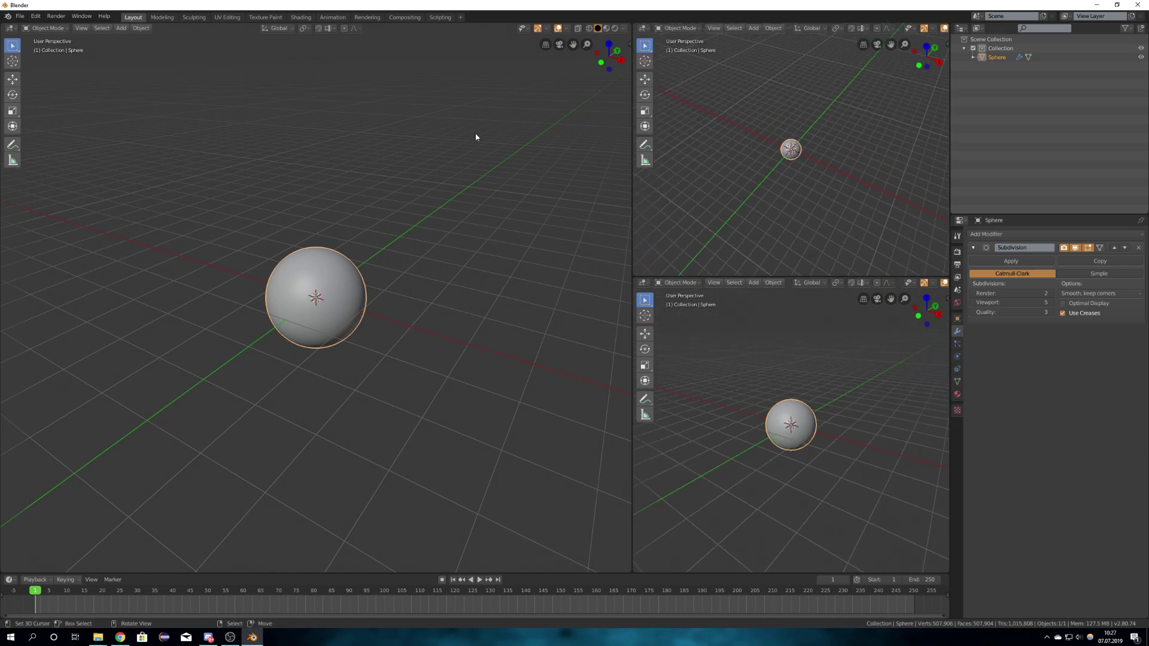
- Turn the large view into a Shader Editor, widen the two stacked 3D views and hide the upper one's tool shelf
{"action": "left_click", "coordinate": [10, 29]}
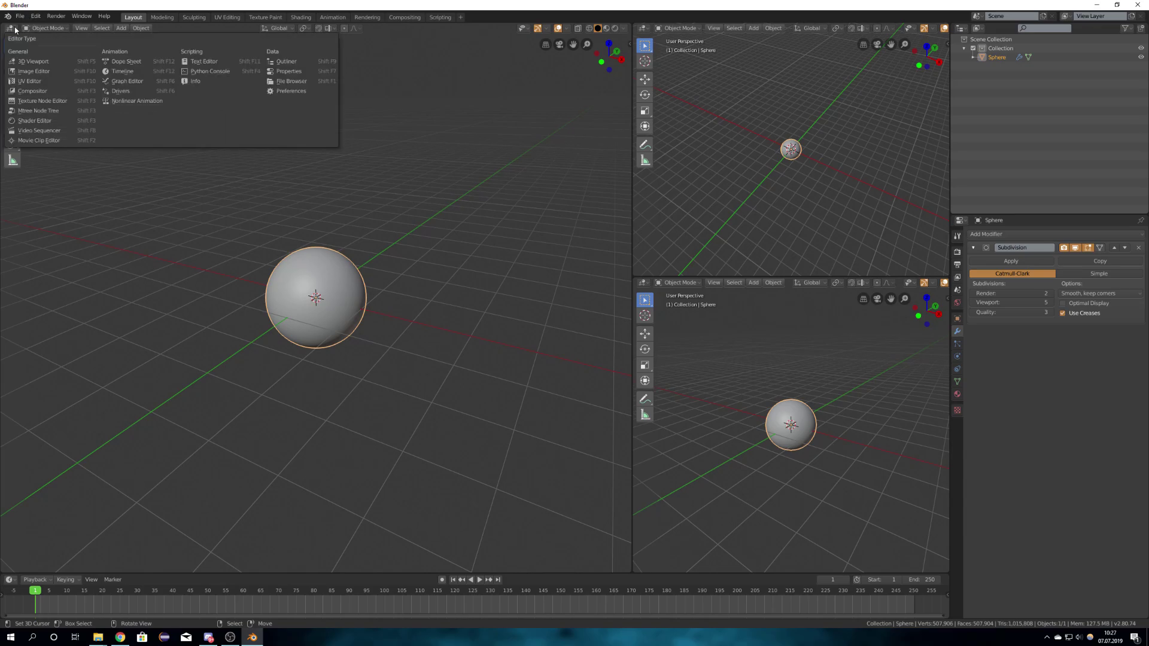
{"action": "left_click", "coordinate": [57, 122]}
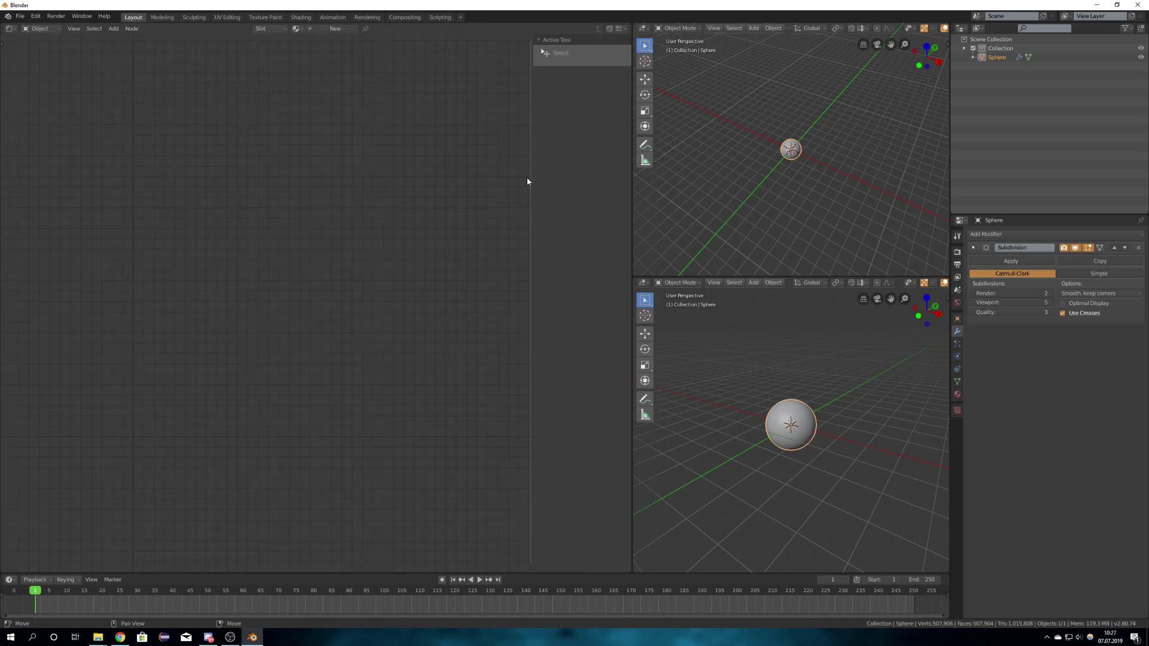
{"action": "left_click_drag", "start_coordinate": [632, 209], "coordinate": [560, 206]}
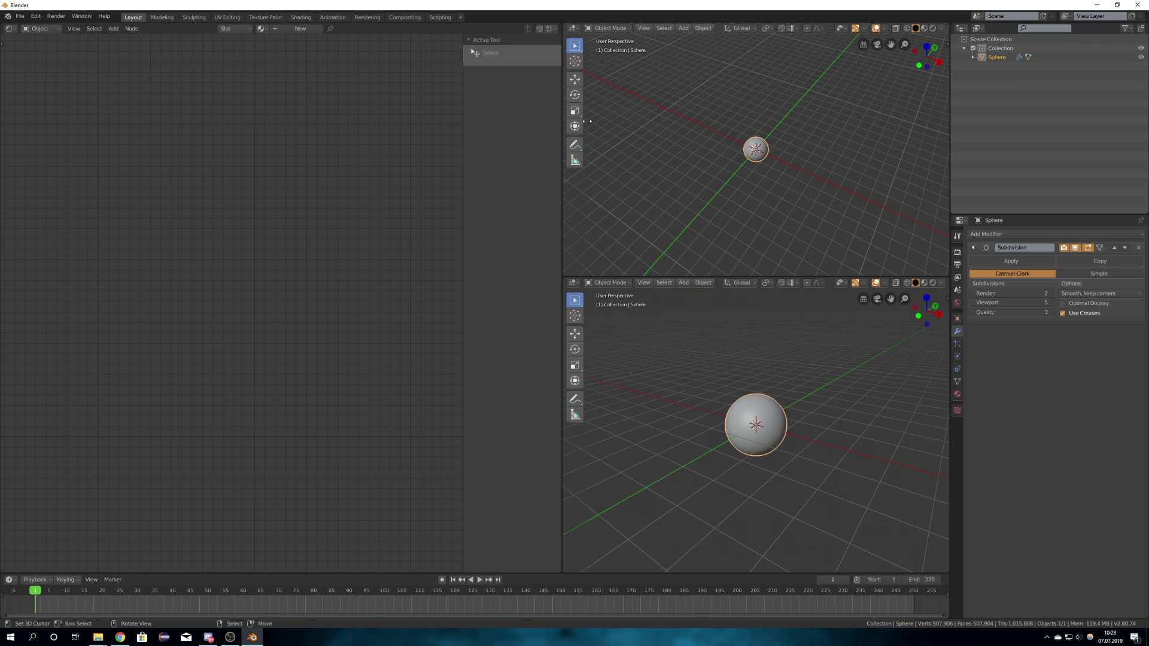
{"action": "key", "text": "t"}
- Add a camera and align it to the current view of the sphere in the lower viewport
{"action": "key", "text": "shift+a"}
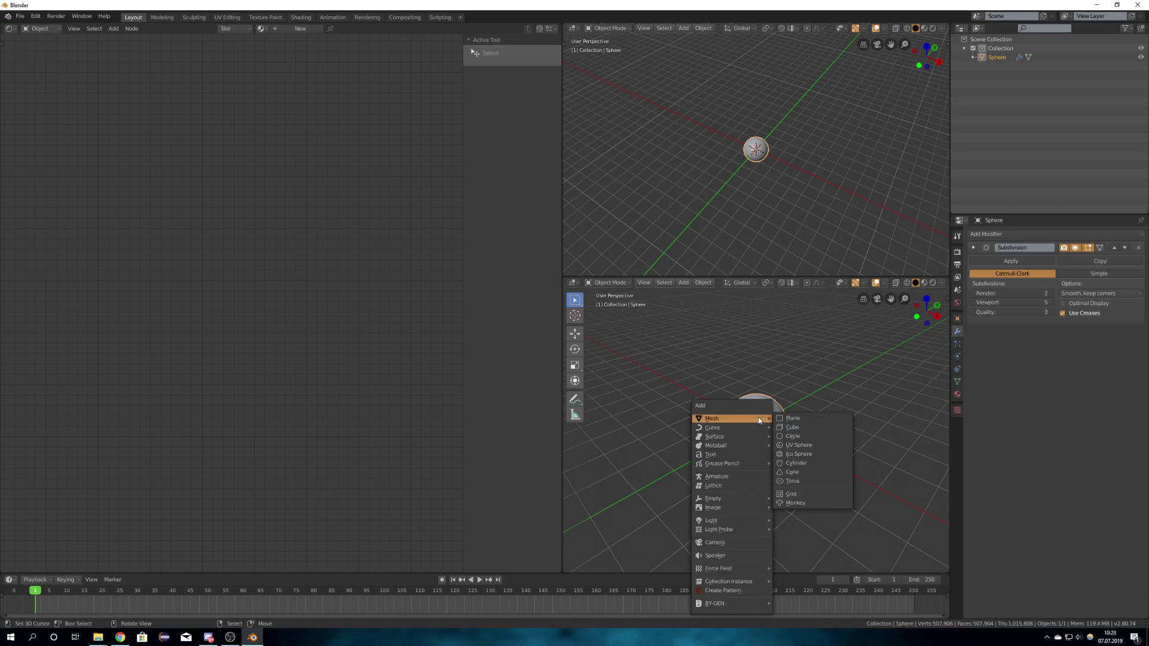
{"action": "left_click", "coordinate": [724, 542]}
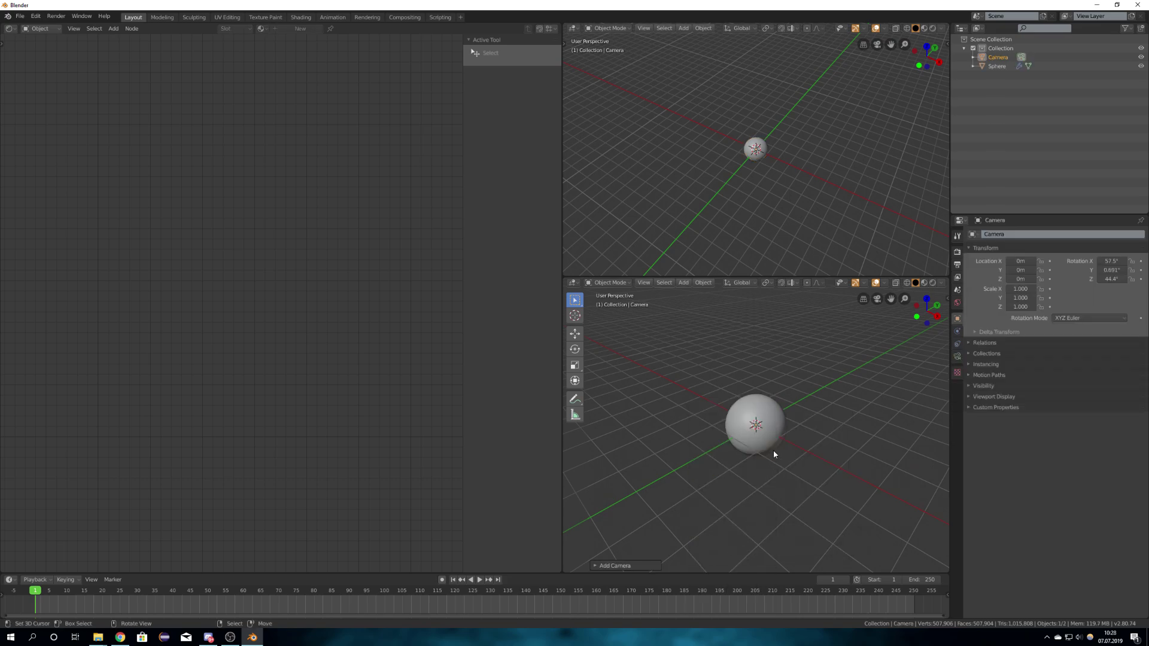
{"action": "key", "text": "ctrl+alt+KP_0"}
- Set the render output resolution to 1000 by 1000 px
{"action": "left_click", "coordinate": [957, 253]}
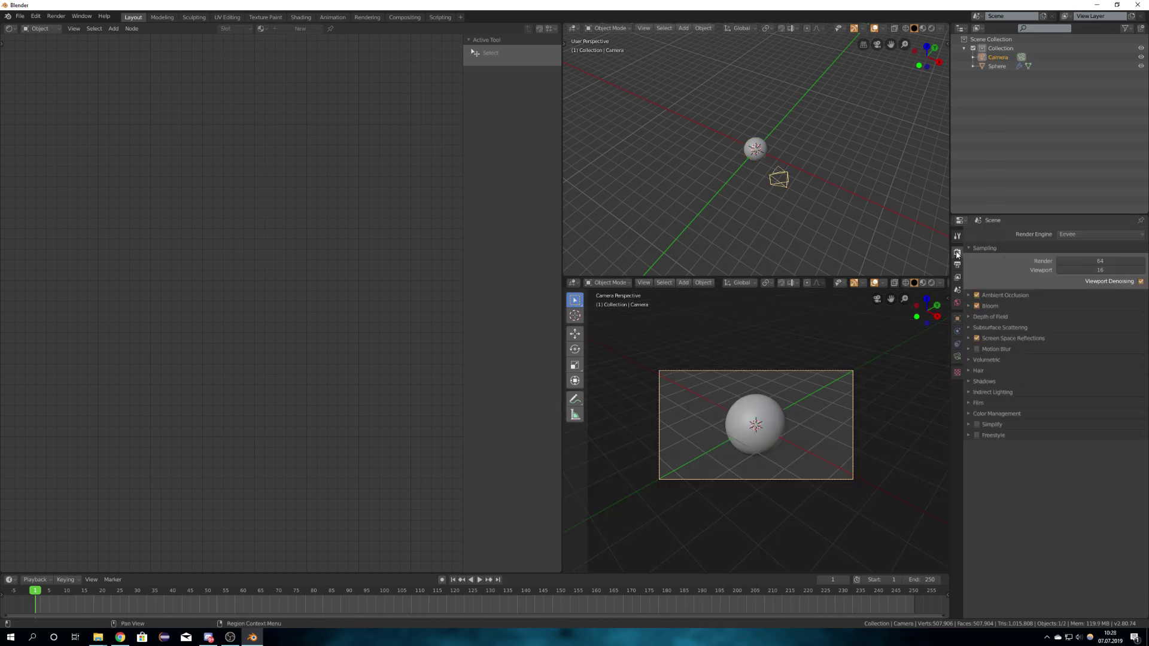
{"action": "left_click", "coordinate": [956, 264]}
{"action": "left_click_drag", "start_coordinate": [1099, 245], "coordinate": [1099, 254]}
{"action": "type", "text": "1000"}
{"action": "key", "text": "Return"}
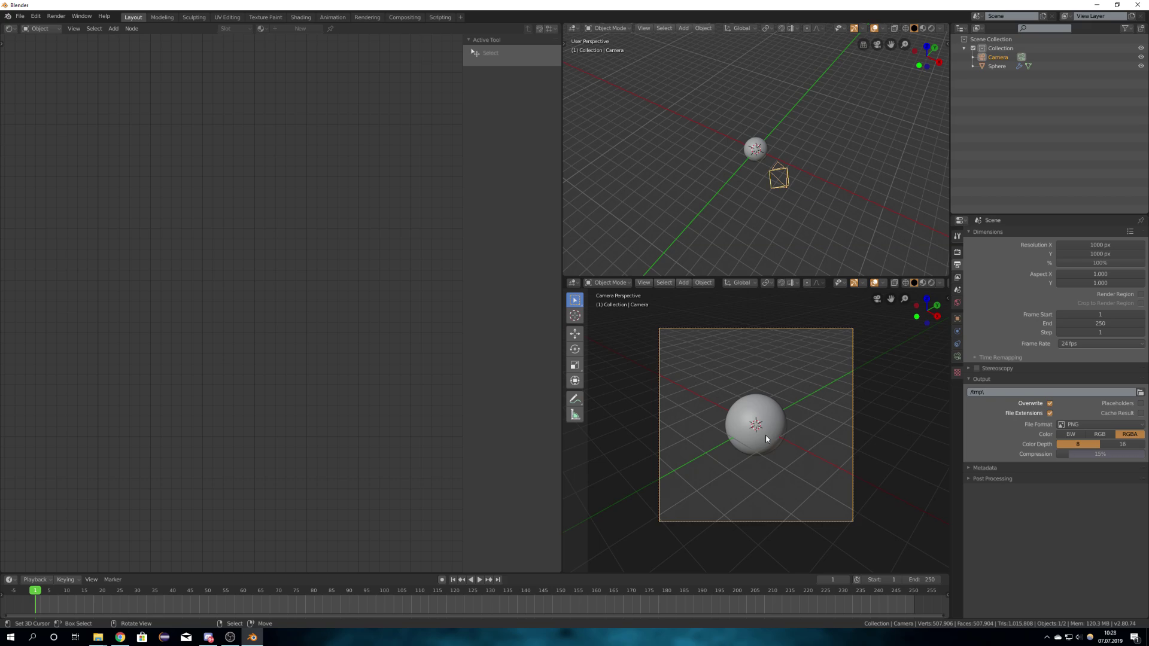
- Move the camera about 5.18 m along its local Z toward the sphere, nudge its framing slightly and deselect it
{"action": "key", "text": "g"}
{"action": "key", "text": "z"}
{"action": "key", "text": "z"}
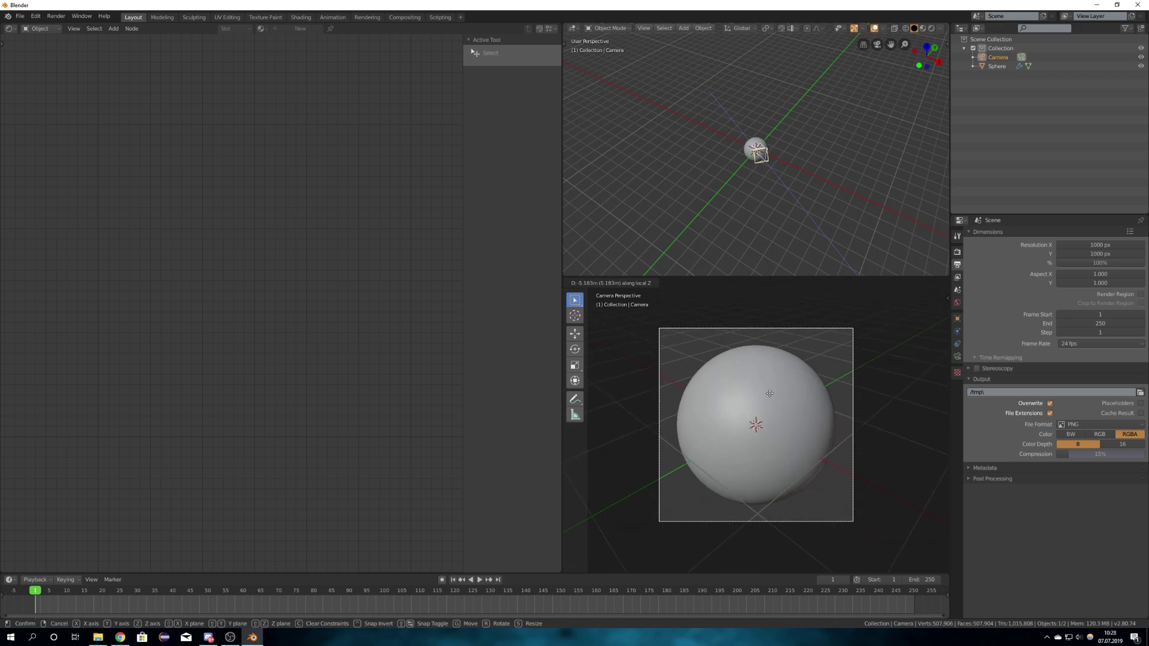
{"action": "left_click", "coordinate": [769, 397]}
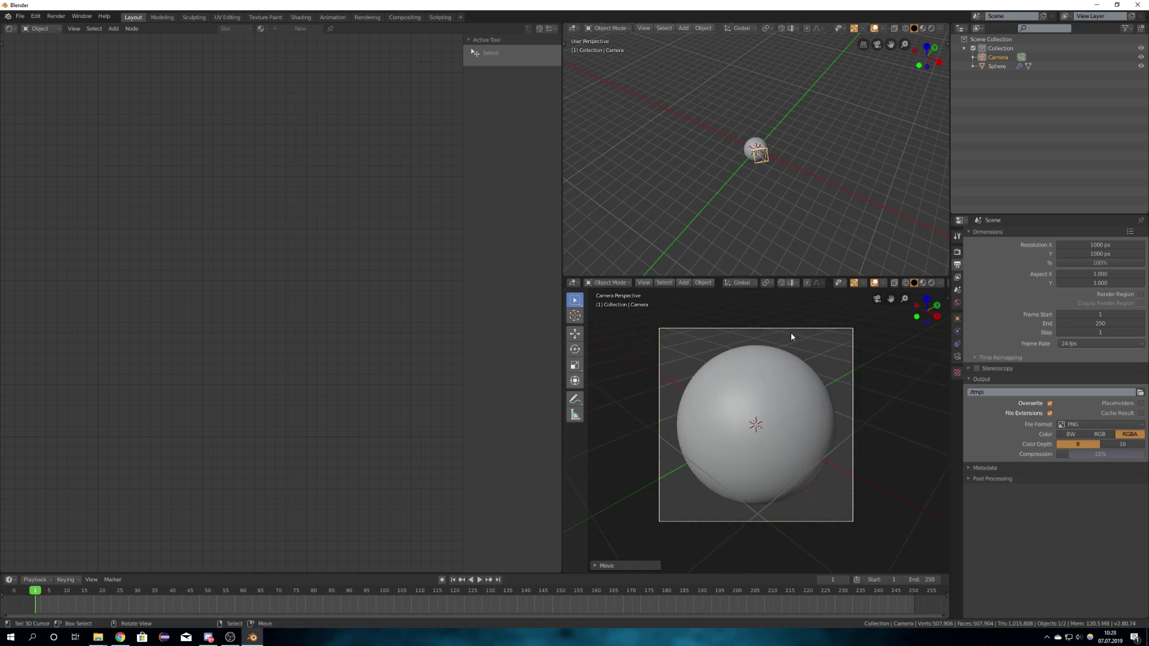
{"action": "key", "text": "g"}
{"action": "key", "text": "z"}
{"action": "key", "text": "z"}
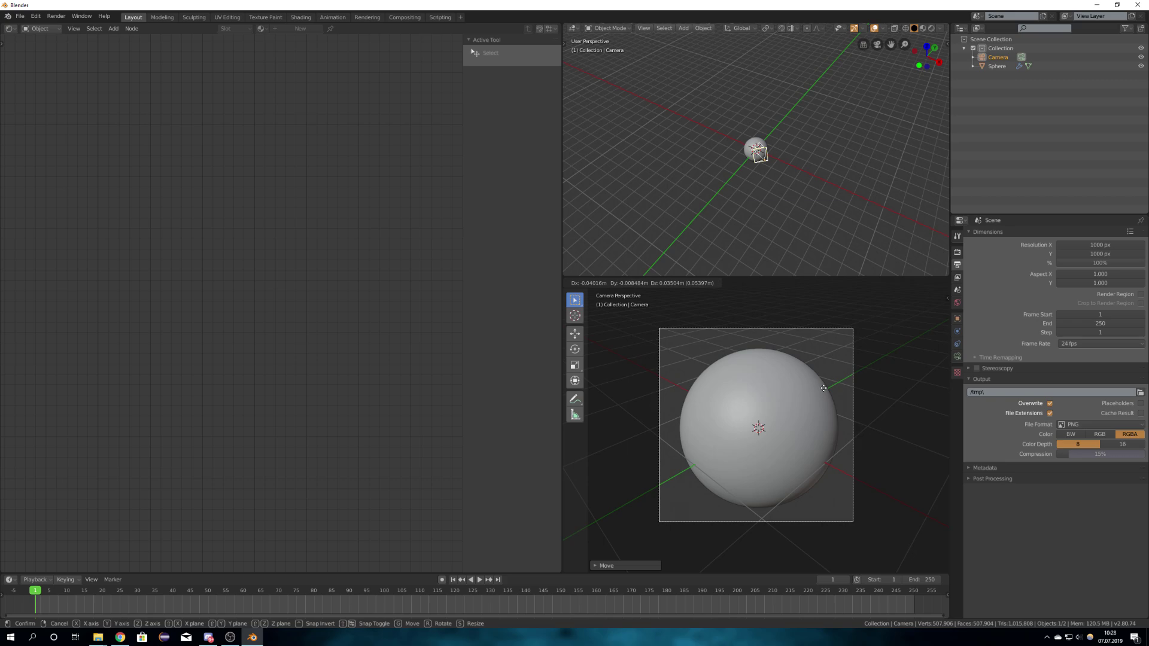
{"action": "left_click", "coordinate": [780, 208]}
{"action": "left_click", "coordinate": [779, 375]}
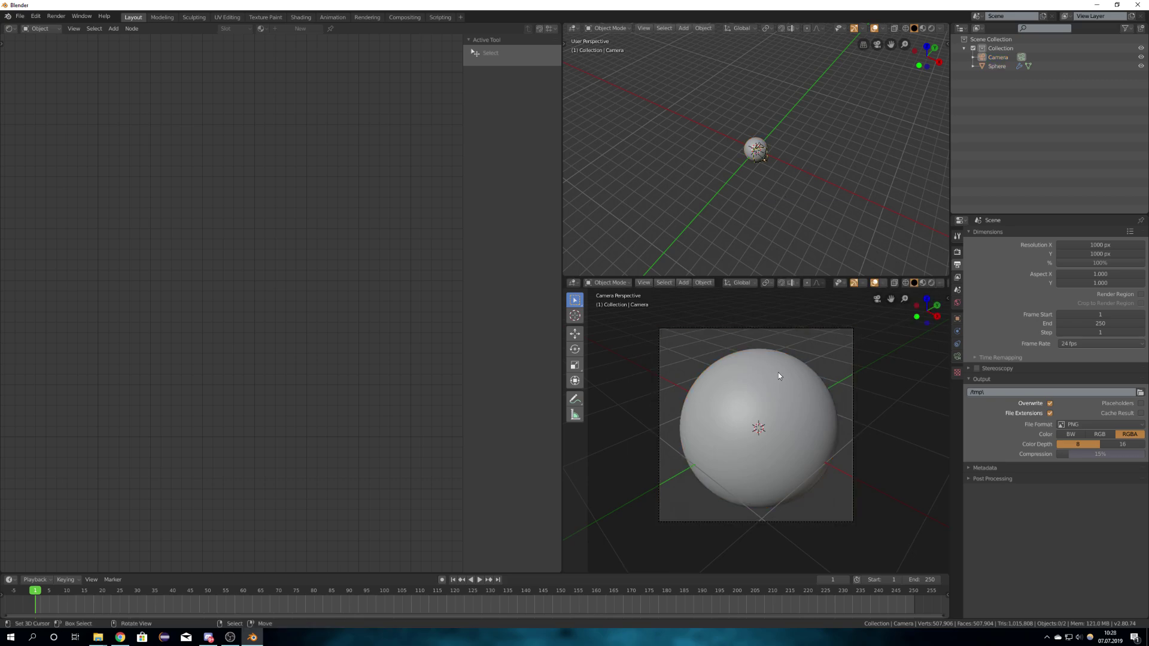
- Add a Sun light and raise it along Z well above the sphere
{"action": "middle_click_drag", "start_coordinate": [799, 379], "coordinate": [788, 436]}
{"action": "scroll", "coordinate": [784, 434], "scroll_direction": "down", "scroll_amount": 3}
{"action": "key", "text": "shift+a"}
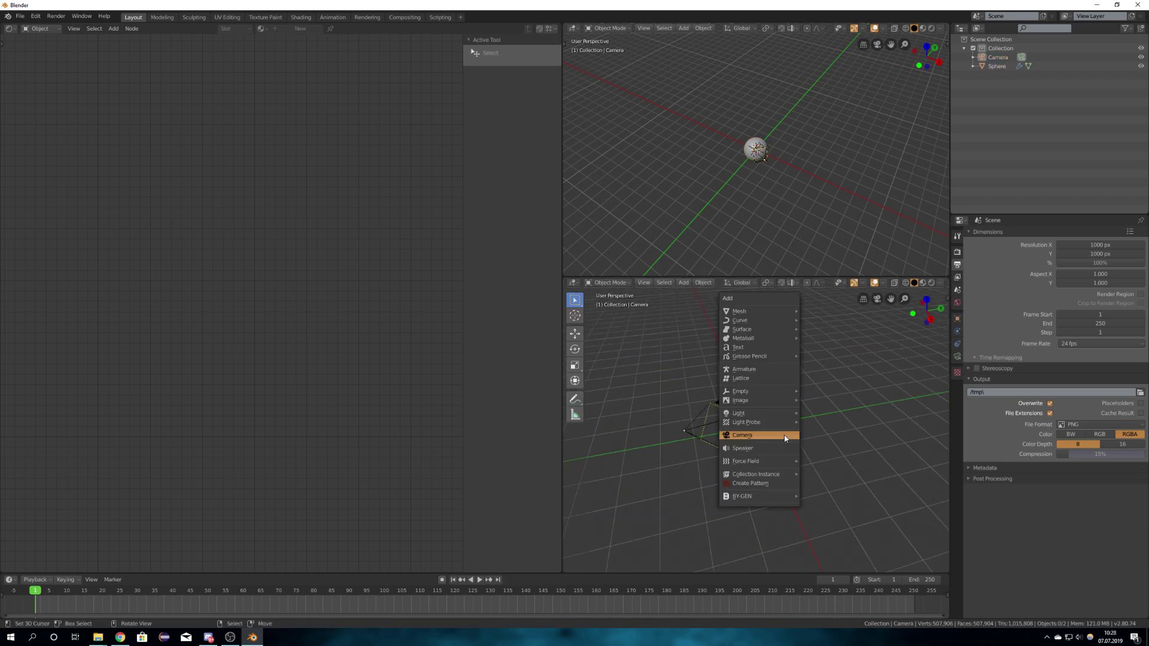
{"action": "mouse_move", "coordinate": [768, 413]}
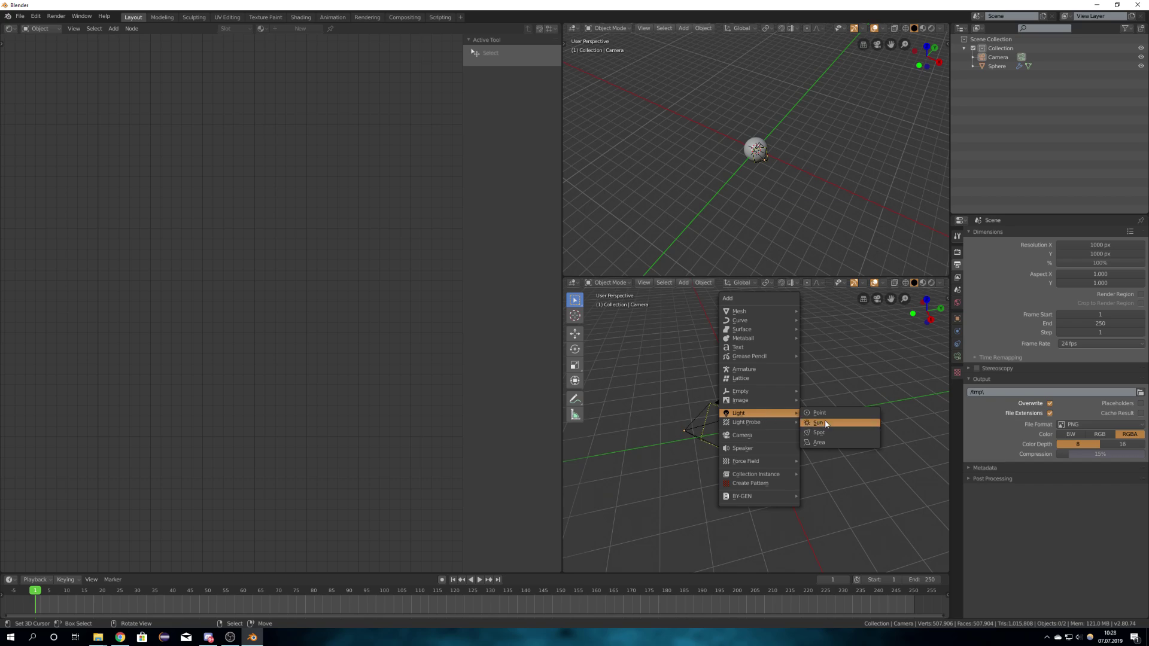
{"action": "left_click", "coordinate": [817, 422]}
{"action": "scroll", "coordinate": [792, 415], "scroll_direction": "up", "scroll_amount": 2}
{"action": "scroll", "coordinate": [793, 431], "scroll_direction": "down", "scroll_amount": 2}
{"action": "key", "text": "g"}
{"action": "key", "text": "z"}
{"action": "left_click", "coordinate": [790, 394]}
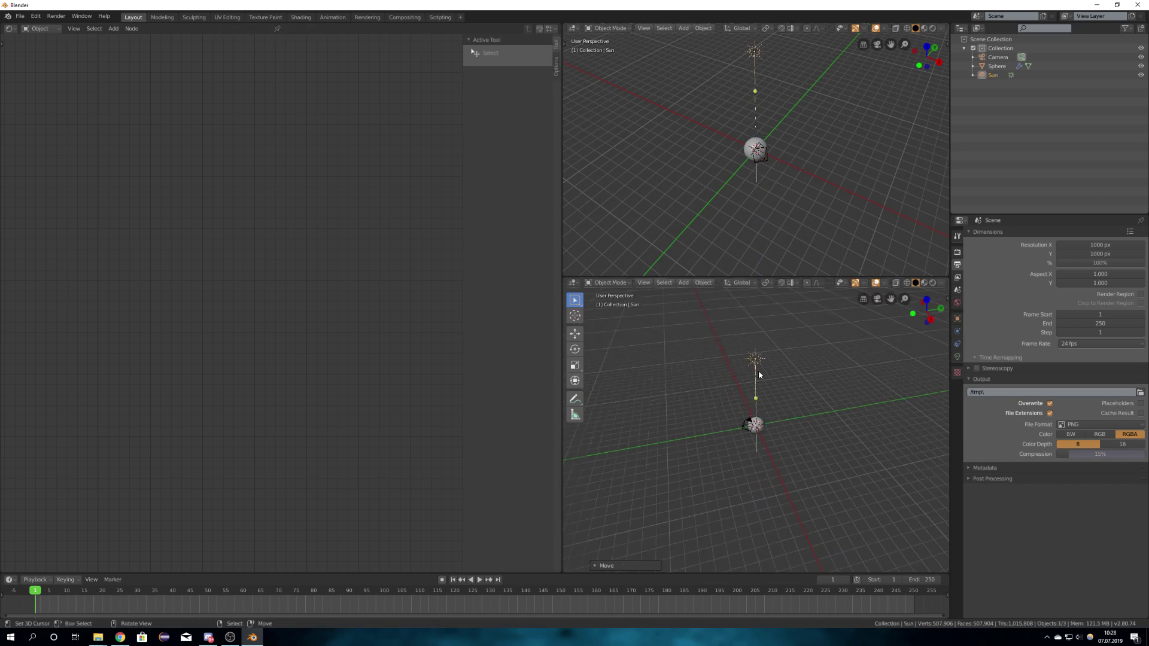
- Move the sun sideways in the horizontal plane and rotate it freely so it points at the sphere
{"action": "left_click", "coordinate": [576, 335]}
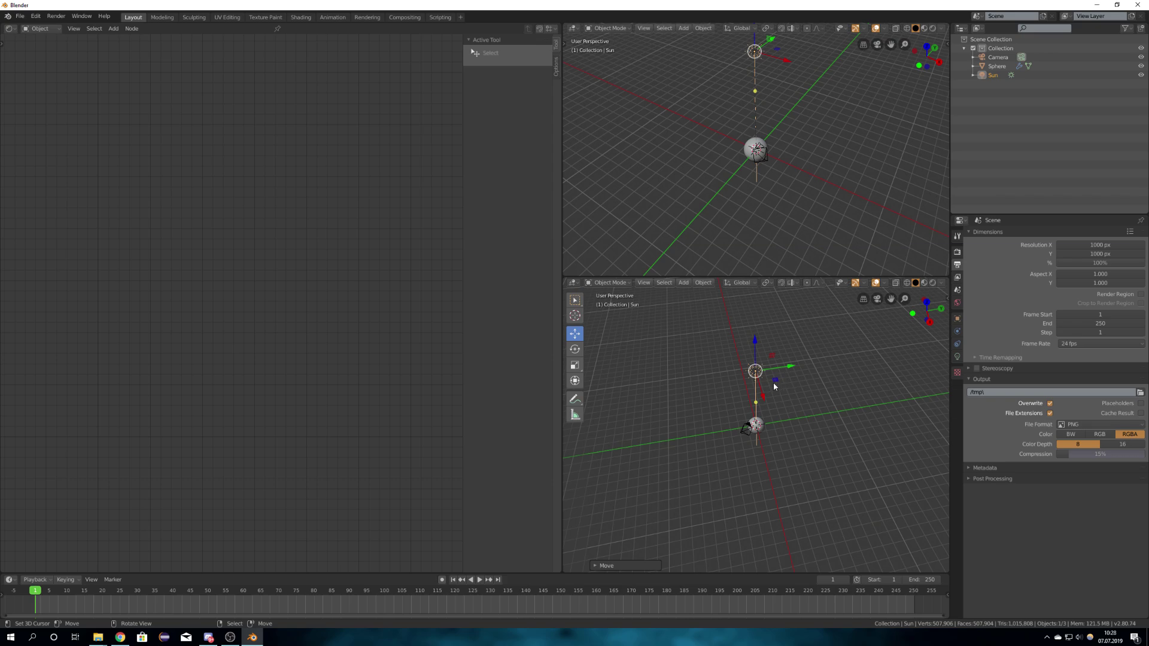
{"action": "left_click_drag", "start_coordinate": [776, 382], "coordinate": [834, 423]}
{"action": "key", "text": "r"}
{"action": "key", "text": "r"}
{"action": "middle_click_drag", "start_coordinate": [836, 425], "coordinate": [789, 445]}
{"action": "left_click", "coordinate": [806, 463]}
{"action": "scroll", "coordinate": [772, 436], "scroll_direction": "up", "scroll_amount": 9}
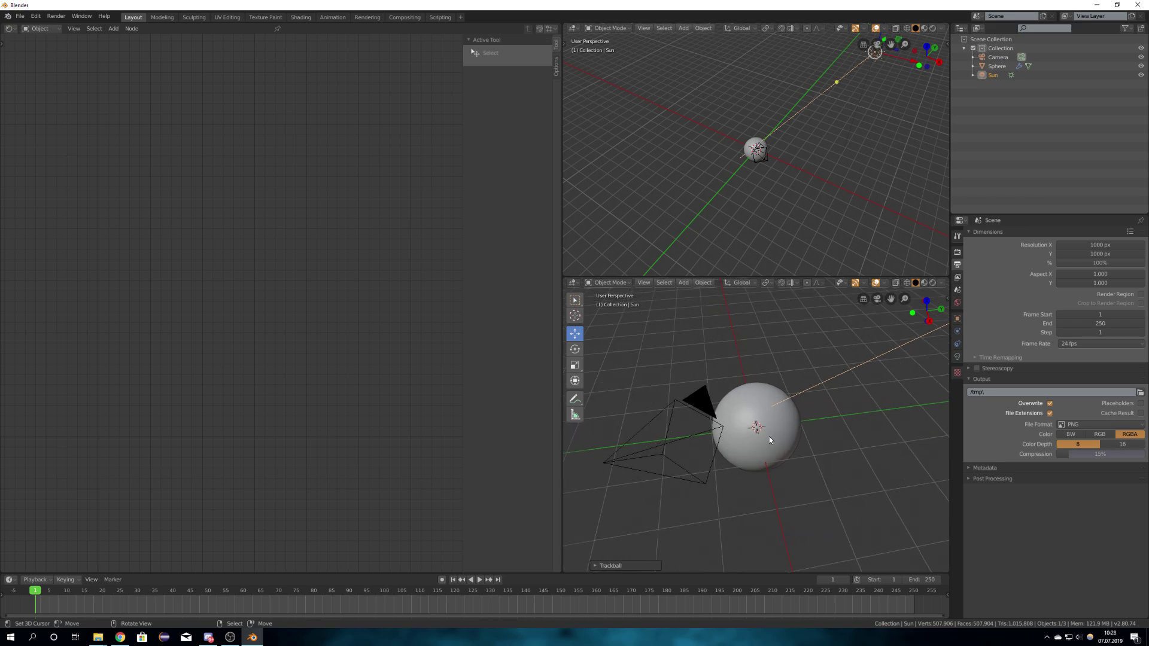
- Show the upper viewport through the camera in Rendered shading with the overlays turned off
{"action": "key", "text": "KP_0"}
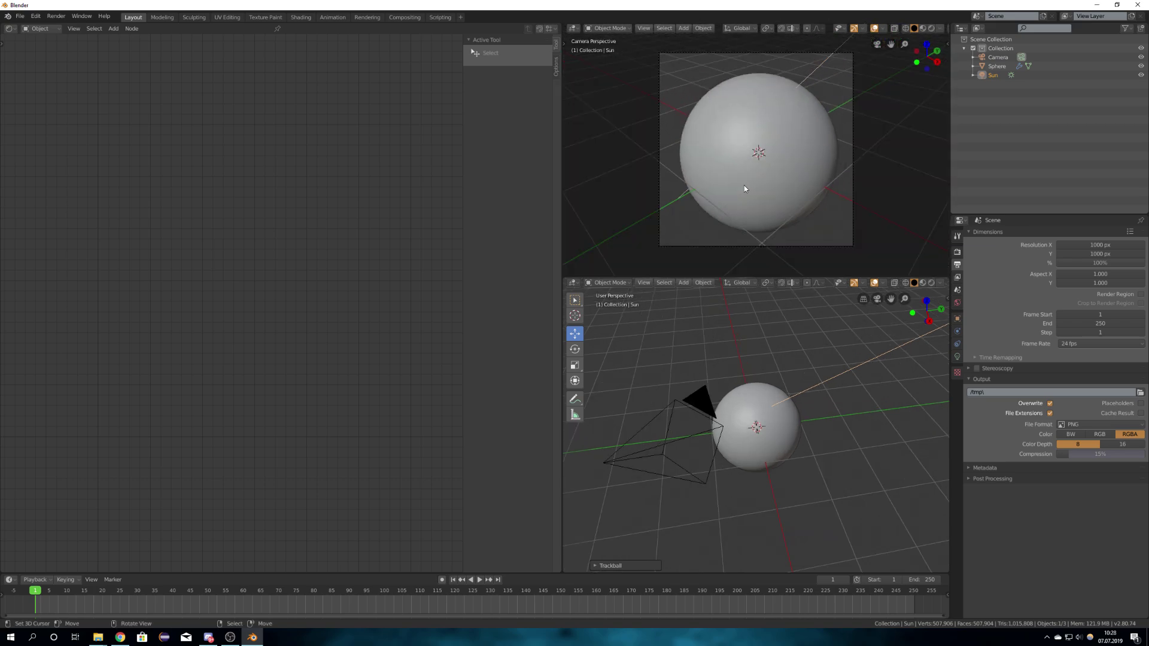
{"action": "key", "text": "z"}
{"action": "left_click", "coordinate": [874, 29]}
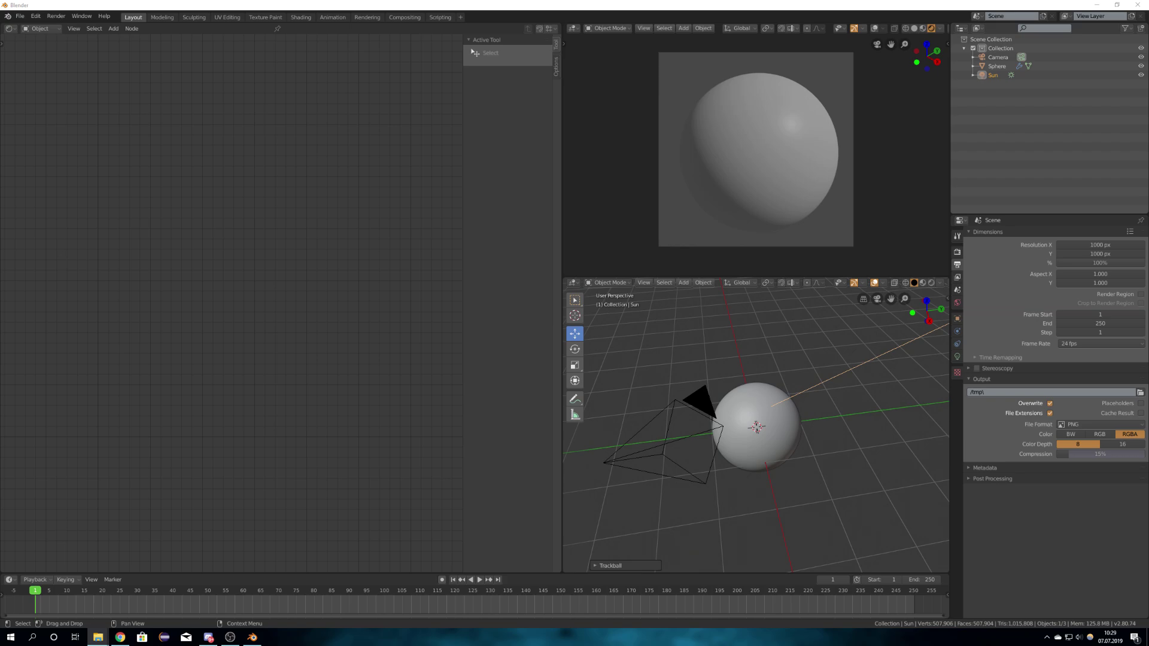
- Append the RockGenerator1 node group from the NodeTree data of RockGenerator1.blend
{"action": "left_click_drag", "start_coordinate": [471, 51], "coordinate": [296, 150]}
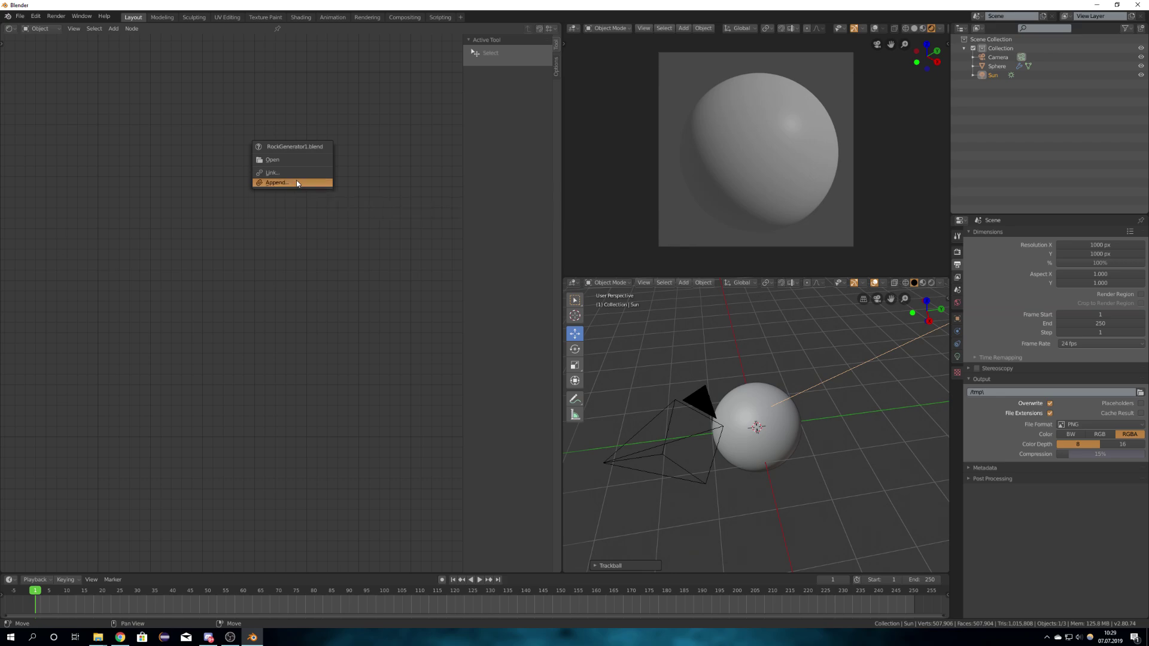
{"action": "left_click", "coordinate": [297, 181]}
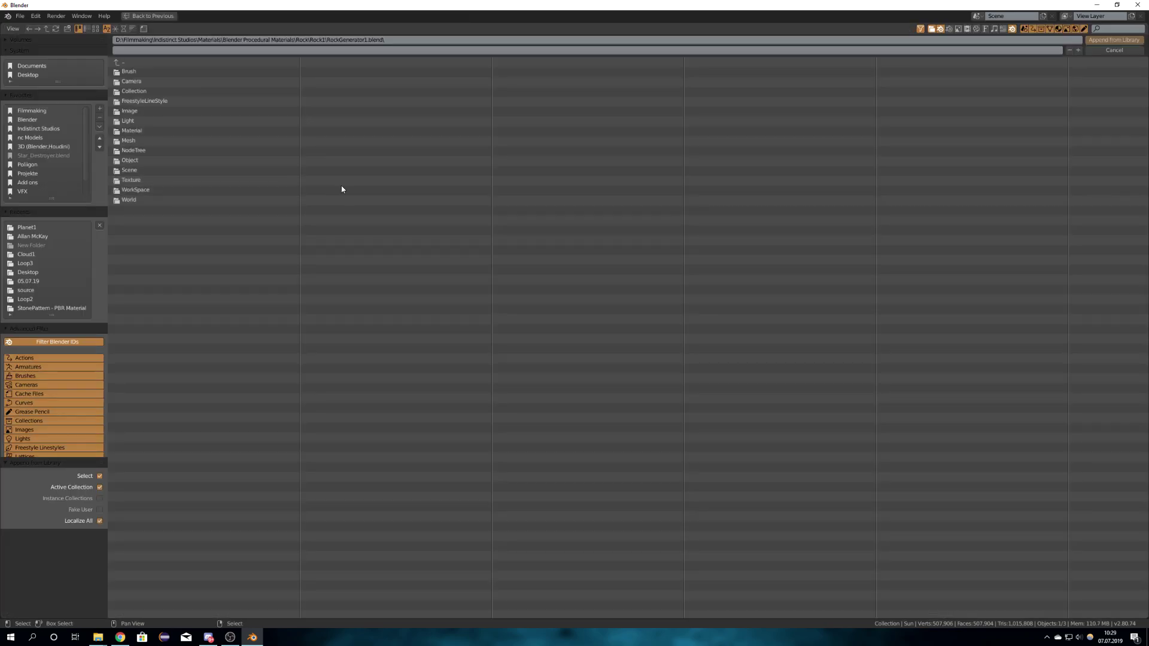
{"action": "left_click", "coordinate": [187, 155]}
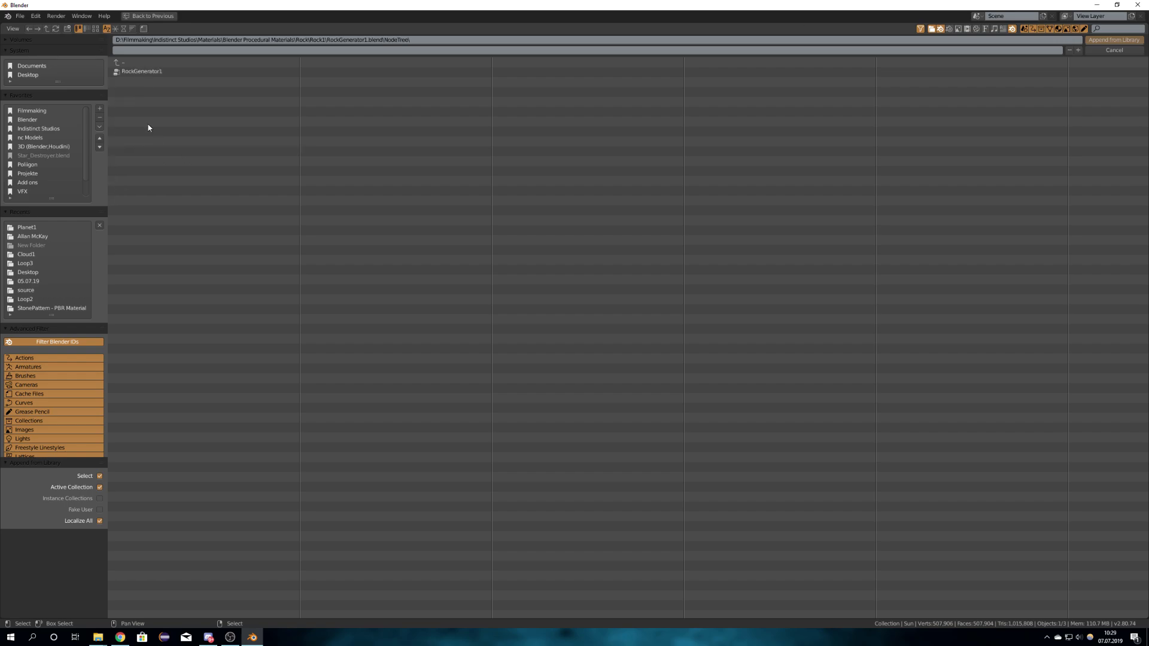
{"action": "left_click", "coordinate": [149, 62]}
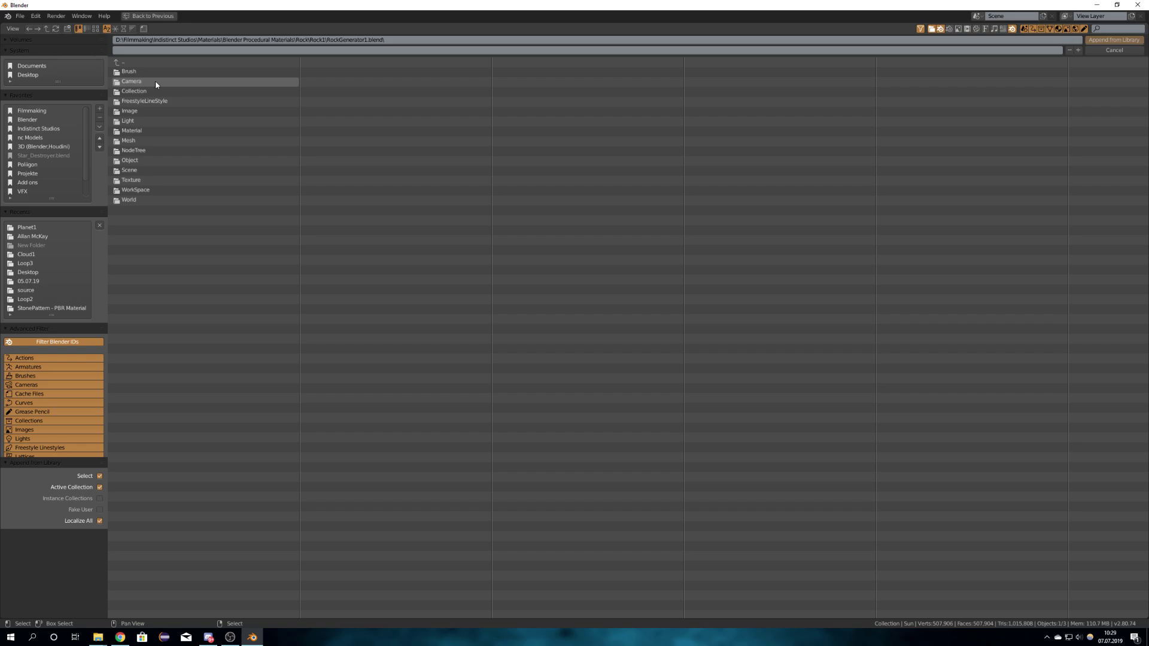
{"action": "left_click", "coordinate": [153, 131]}
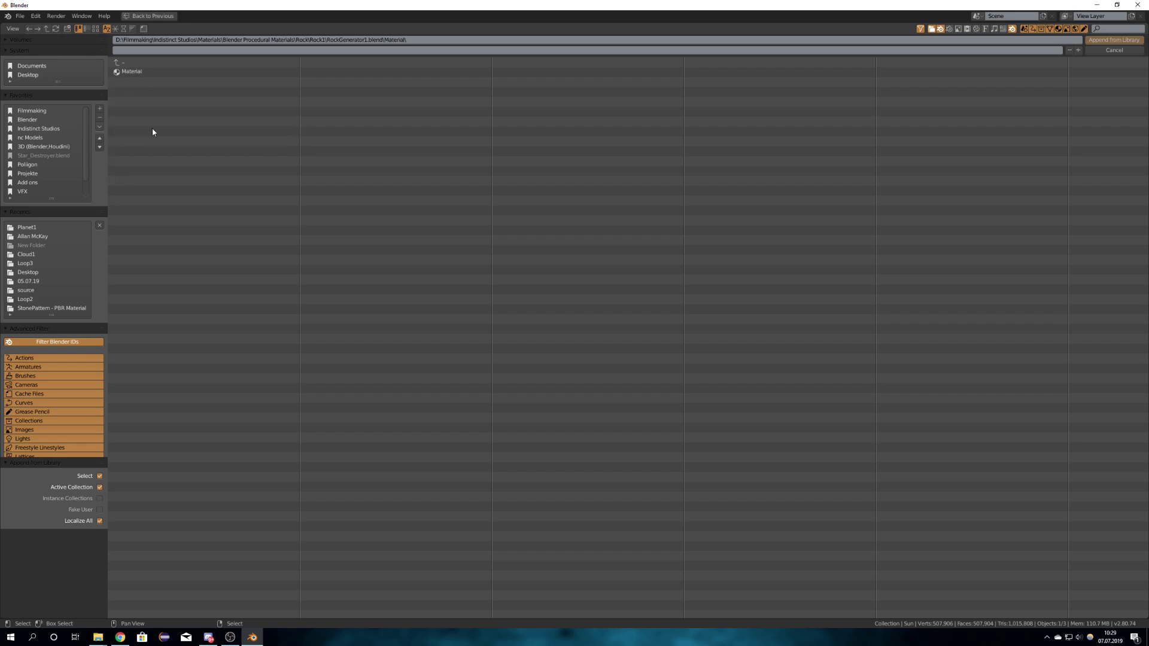
{"action": "left_click", "coordinate": [133, 62]}
{"action": "left_click", "coordinate": [149, 148]}
{"action": "left_click", "coordinate": [169, 73]}
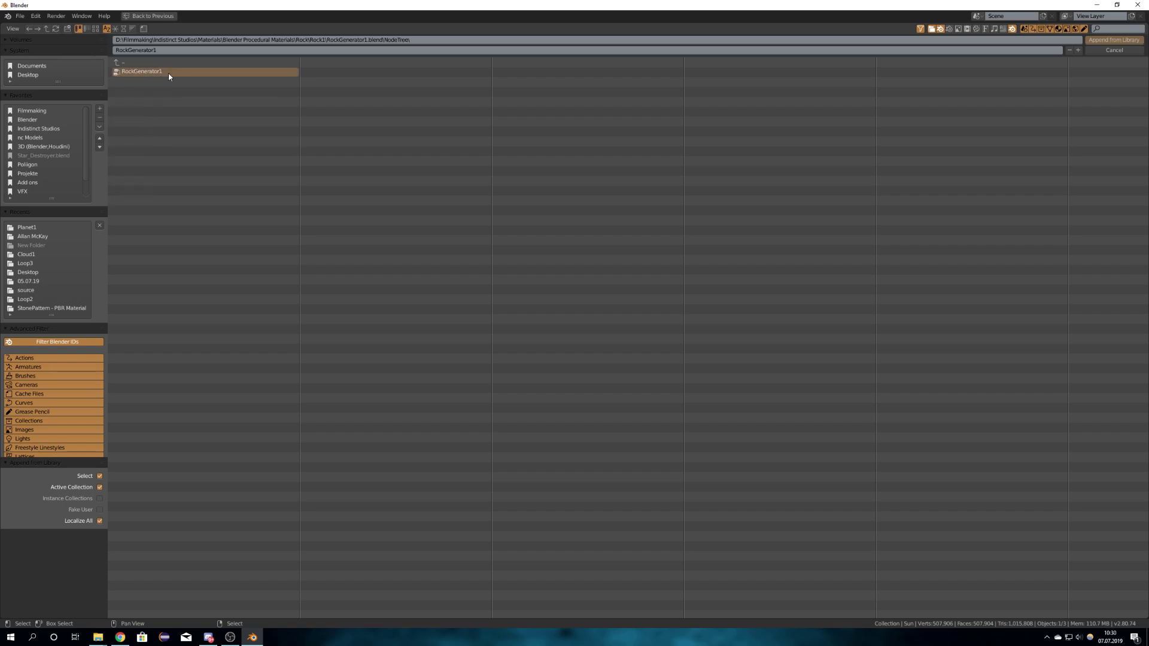
{"action": "left_click", "coordinate": [1104, 42]}
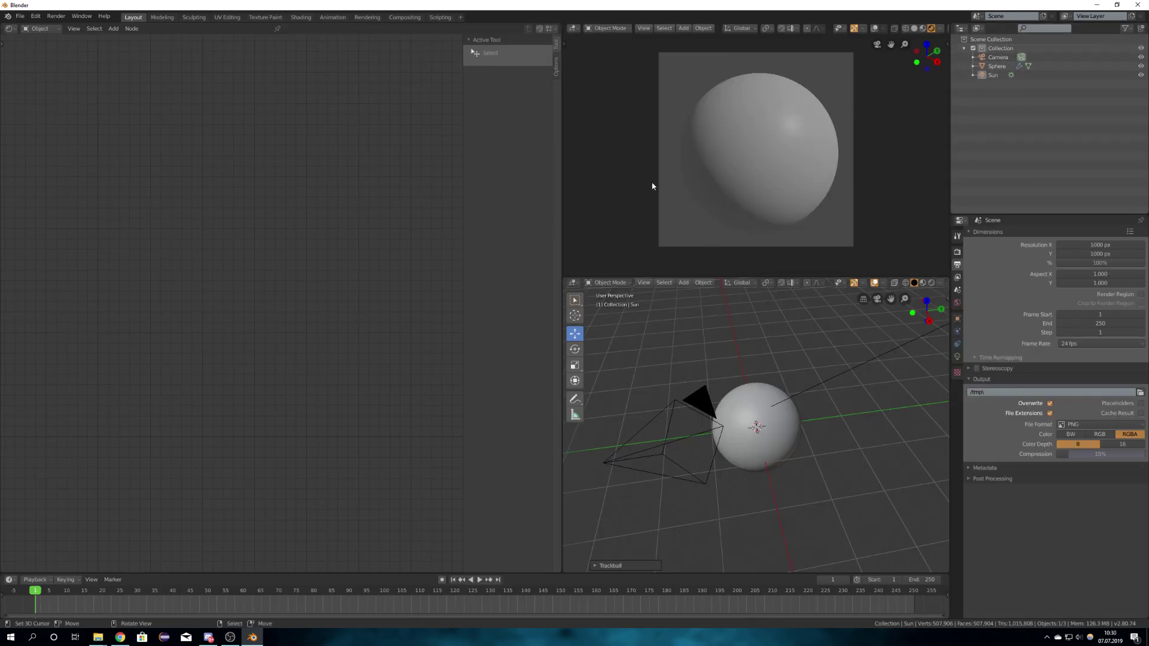
- Assign the existing material named Material to the sphere, show all its shader nodes and deselect the sphere
{"action": "left_click", "coordinate": [757, 384]}
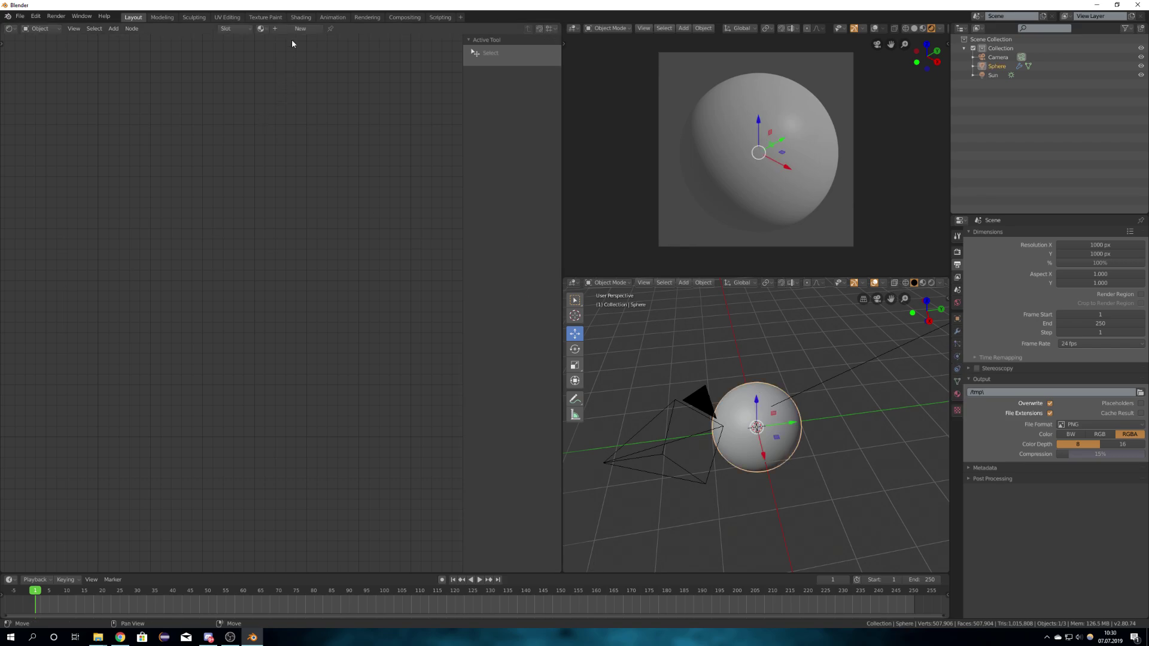
{"action": "left_click", "coordinate": [261, 29]}
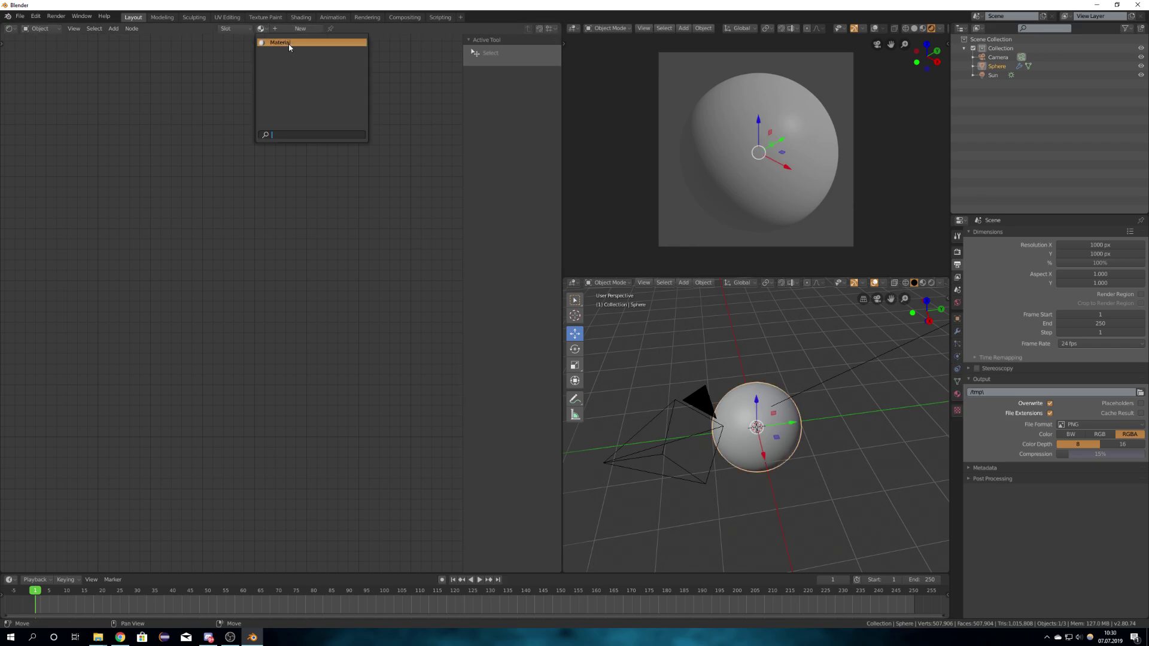
{"action": "left_click", "coordinate": [287, 44]}
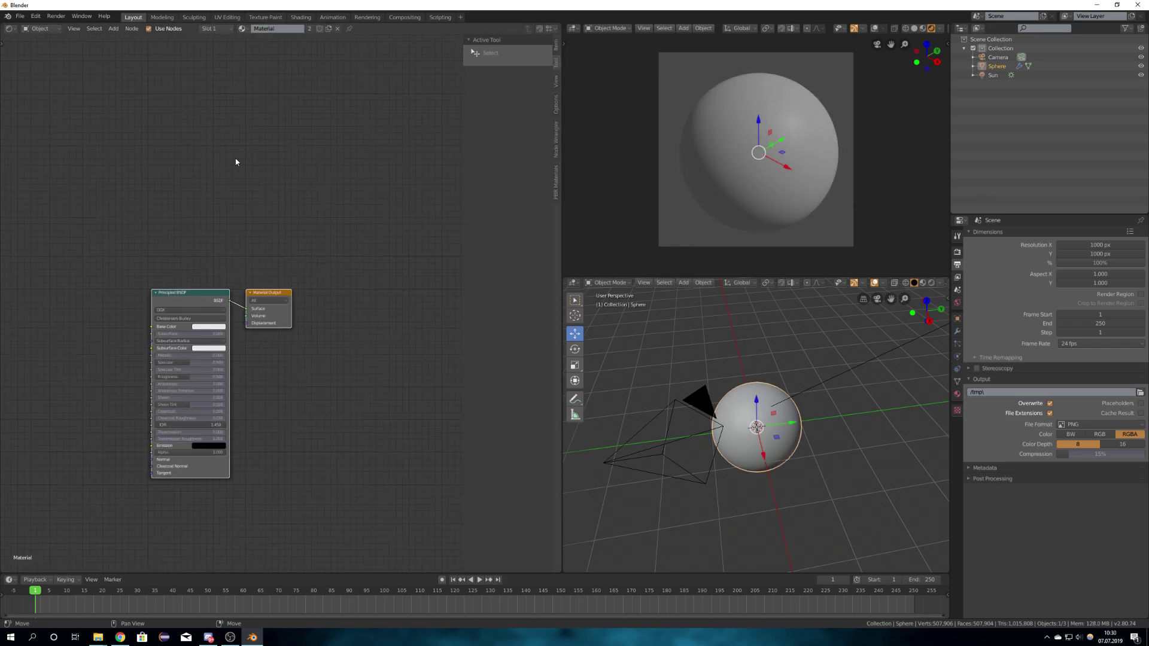
{"action": "scroll", "coordinate": [256, 257], "scroll_direction": "up", "scroll_amount": 4}
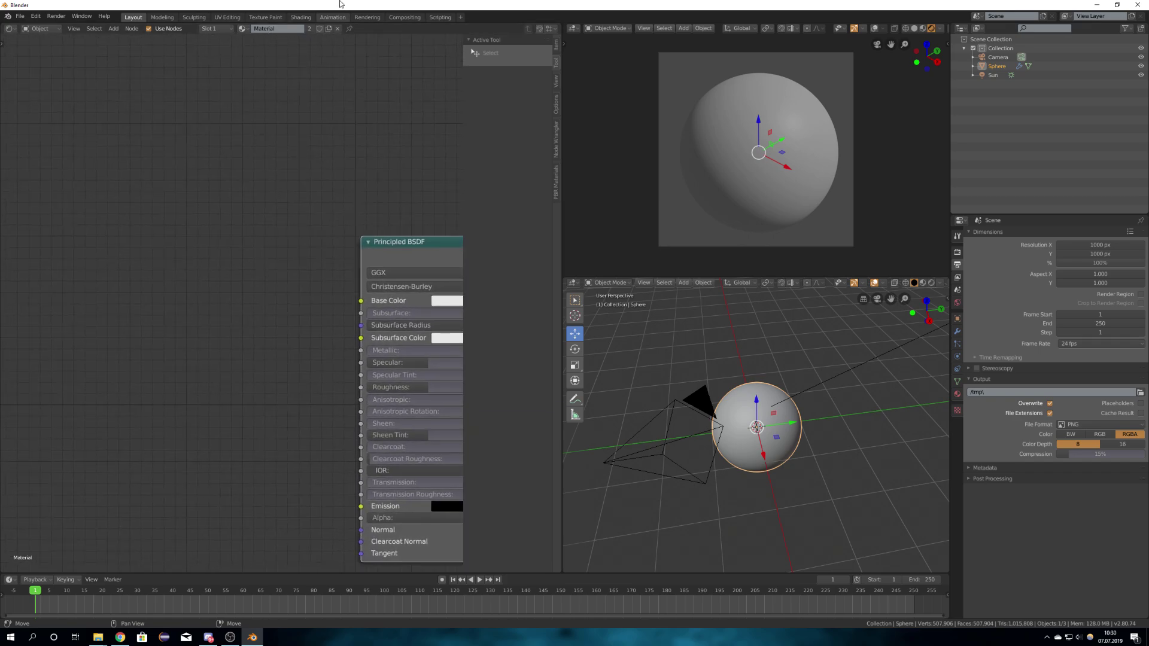
{"action": "key", "text": "Home"}
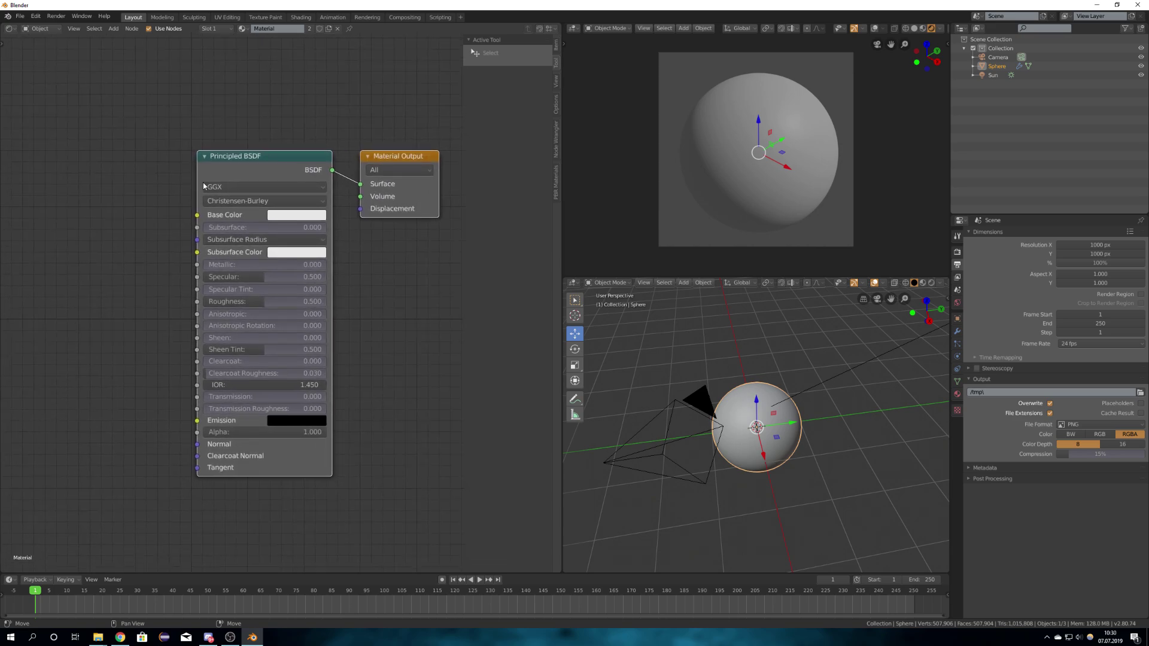
{"action": "key", "text": "alt+a"}
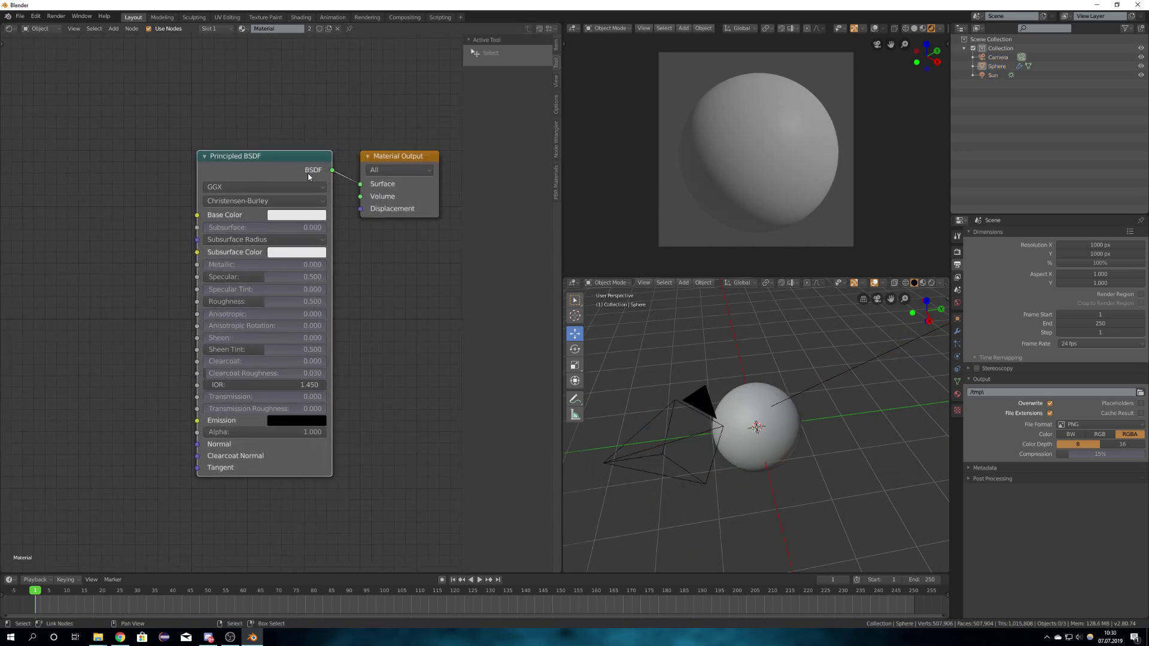
- Make room around the Principled BSDF, add the RockGenerator1 node group beside it and widen the group until its labels are readable
{"action": "left_click_drag", "start_coordinate": [309, 174], "coordinate": [274, 124]}
{"action": "middle_click_drag", "start_coordinate": [107, 164], "coordinate": [222, 190]}
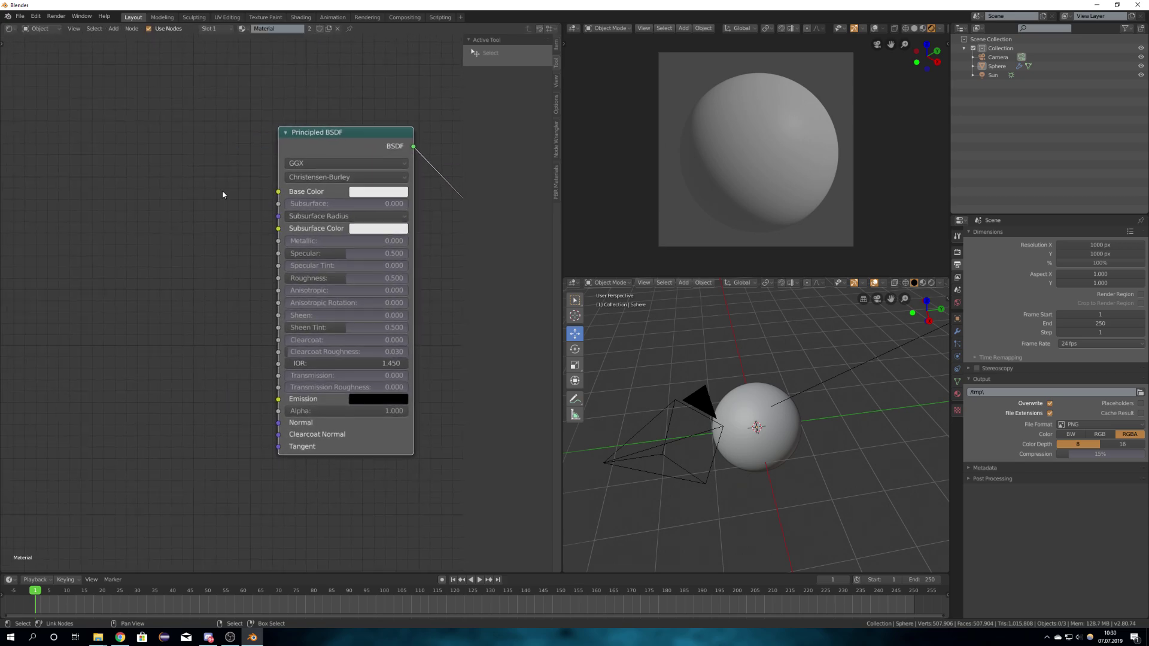
{"action": "key", "text": "shift+a"}
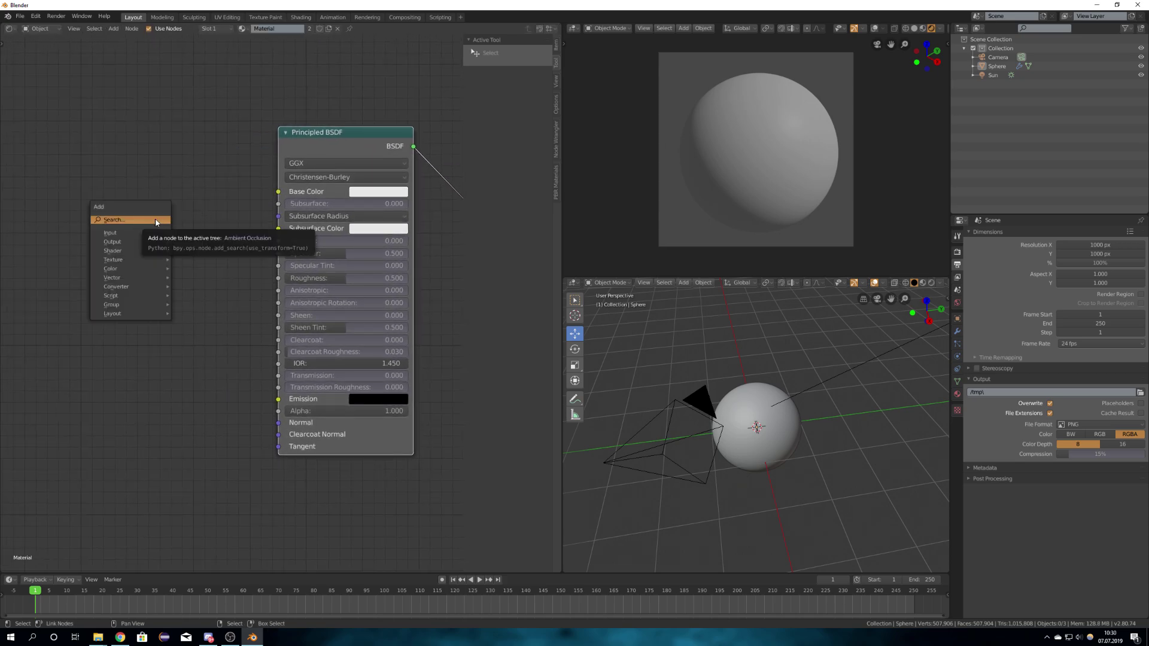
{"action": "mouse_move", "coordinate": [121, 307]}
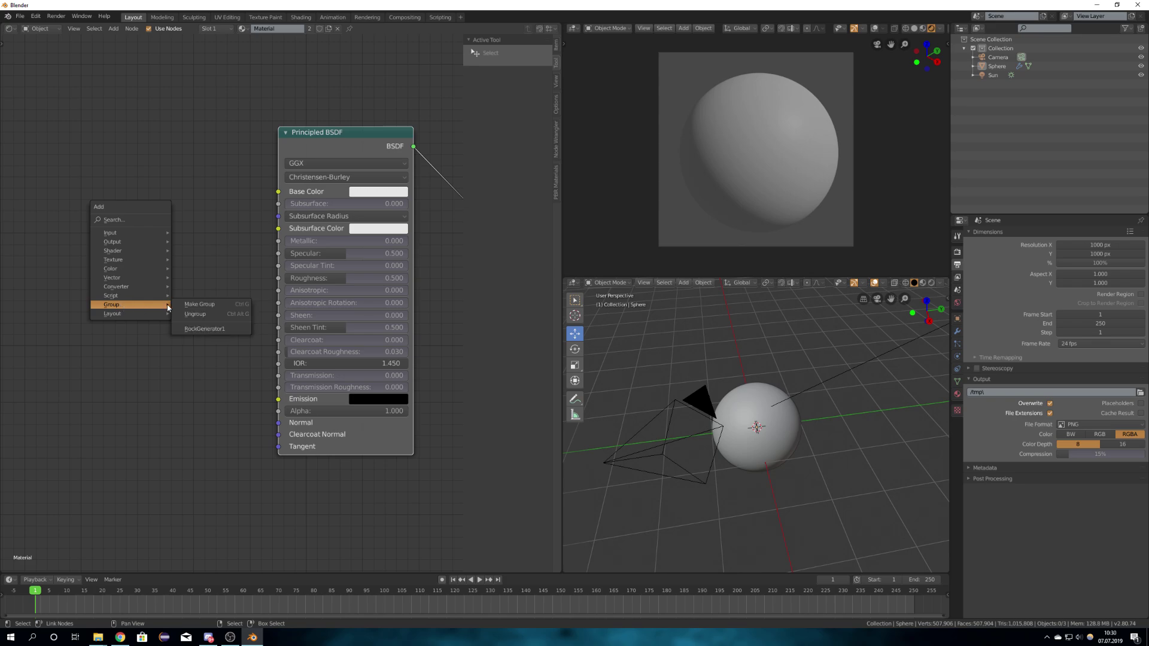
{"action": "left_click", "coordinate": [205, 328]}
{"action": "left_click", "coordinate": [99, 156]}
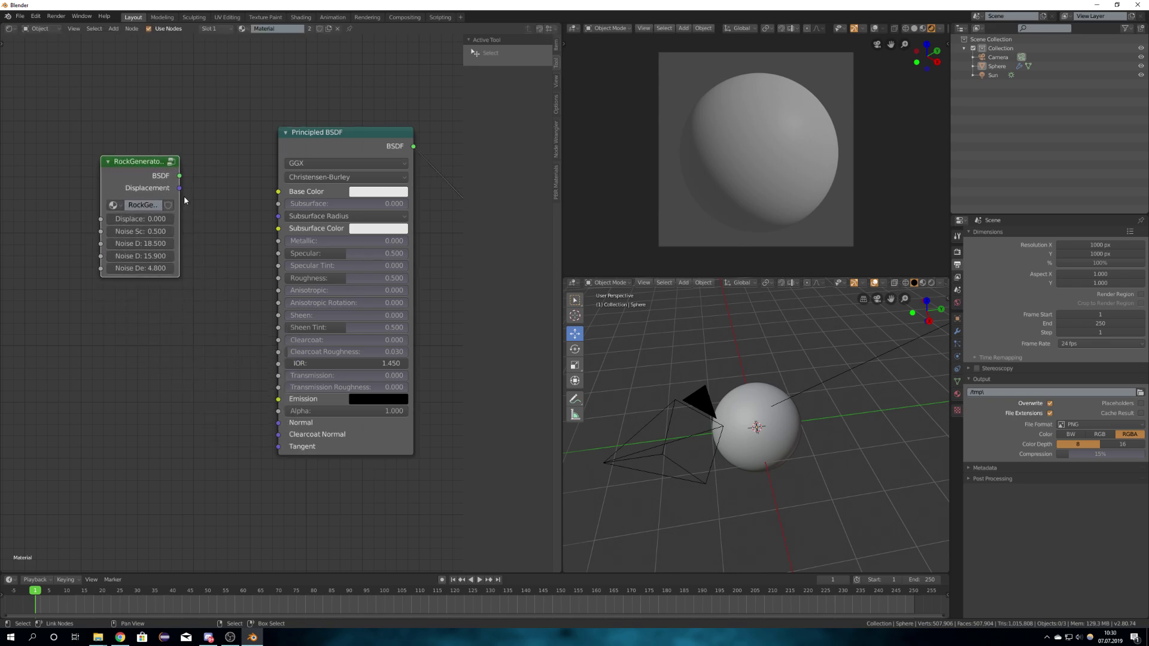
{"action": "left_click_drag", "start_coordinate": [180, 195], "coordinate": [166, 170]}
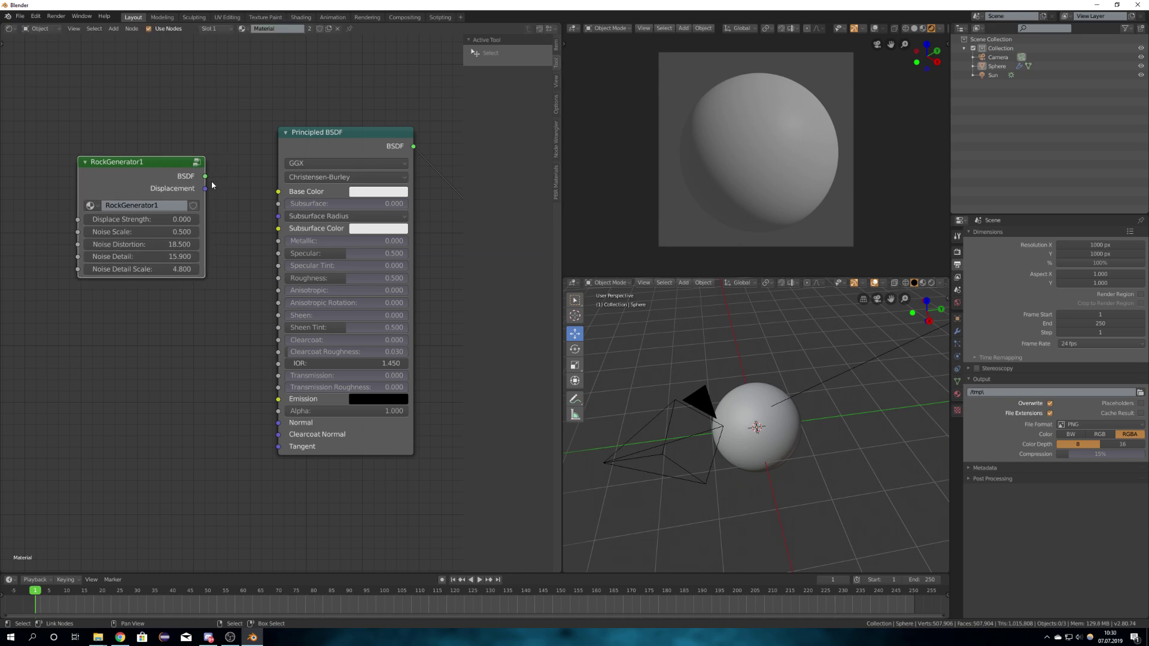
- Replace the Principled BSDF with RockGenerator1, linking its BSDF output to Surface and its Displacement output to Displacement on the Material Output
{"action": "middle_click_drag", "start_coordinate": [298, 150], "coordinate": [188, 162]}
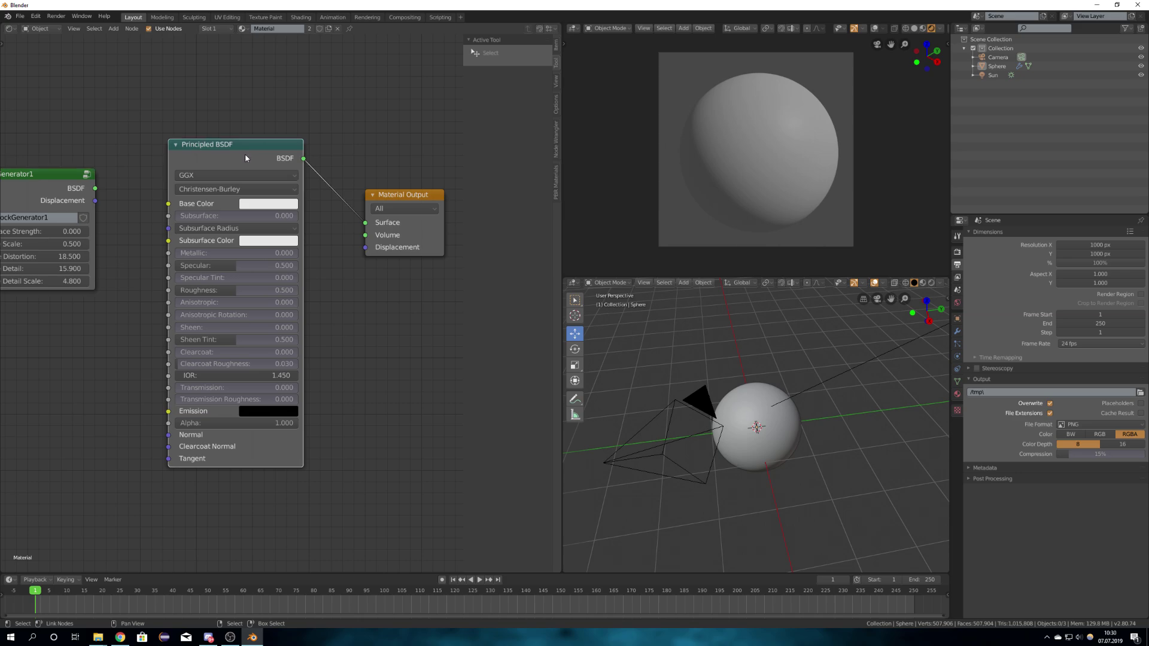
{"action": "key", "text": "x"}
{"action": "left_click_drag", "start_coordinate": [63, 184], "coordinate": [364, 223]}
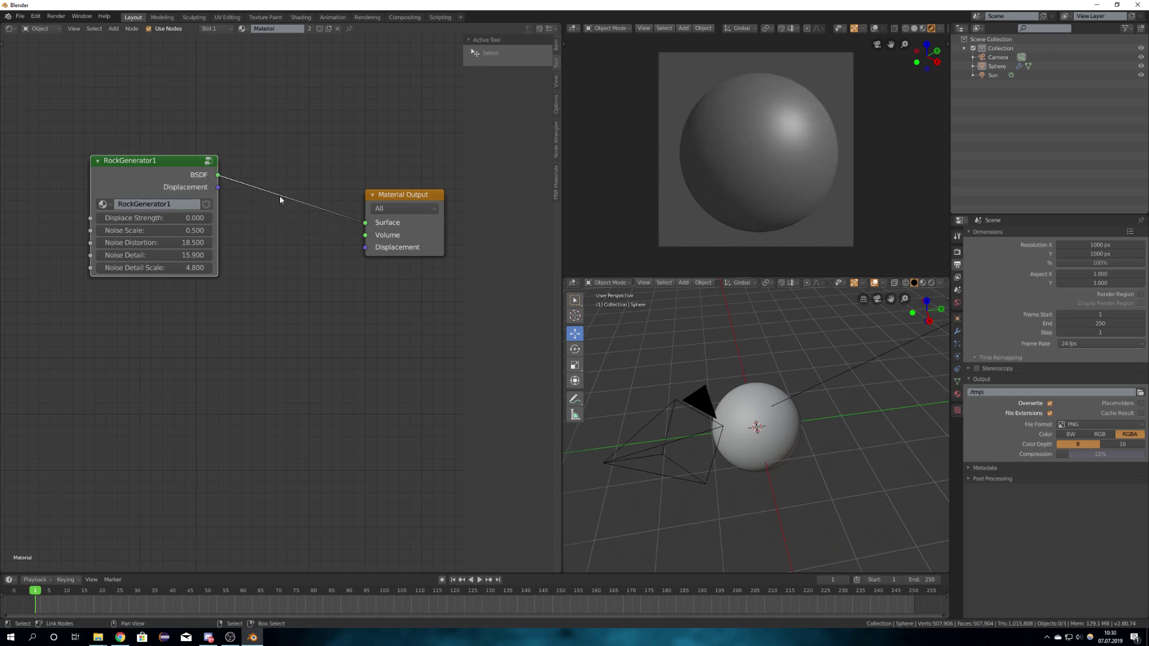
{"action": "left_click_drag", "start_coordinate": [219, 188], "coordinate": [365, 248]}
{"action": "left_click_drag", "start_coordinate": [147, 173], "coordinate": [144, 210]}
- Check the textured sphere, return to camera view and move the Material Output node close to the RockGenerator1 node
{"action": "mouse_move", "coordinate": [742, 179]}
{"action": "middle_mouse_down"}
{"action": "mouse_move", "coordinate": [762, 178]}
{"action": "mouse_move", "coordinate": [727, 116]}
{"action": "mouse_move", "coordinate": [792, 173]}
{"action": "mouse_move", "coordinate": [770, 225]}
{"action": "mouse_move", "coordinate": [800, 192]}
{"action": "mouse_move", "coordinate": [784, 149]}
{"action": "mouse_move", "coordinate": [742, 166]}
{"action": "middle_mouse_up"}
{"action": "scroll", "coordinate": [792, 172], "scroll_direction": "up", "scroll_amount": 3}
{"action": "scroll", "coordinate": [792, 180], "scroll_direction": "down", "scroll_amount": 3}
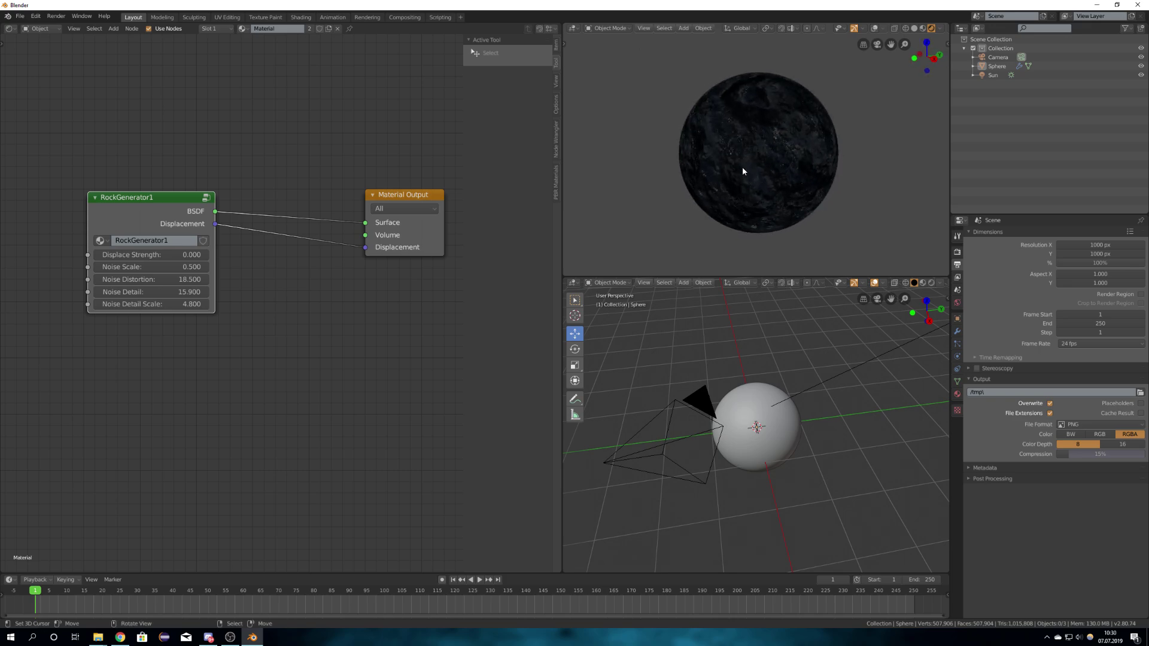
{"action": "key", "text": "KP_0"}
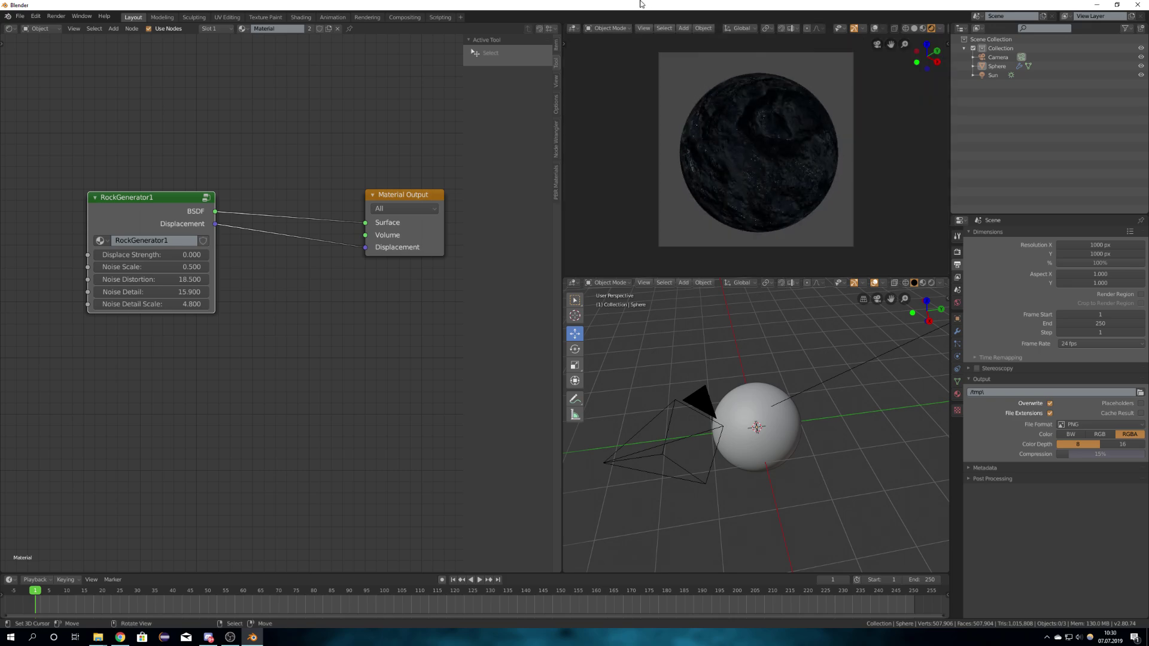
{"action": "left_click_drag", "start_coordinate": [399, 194], "coordinate": [281, 179]}
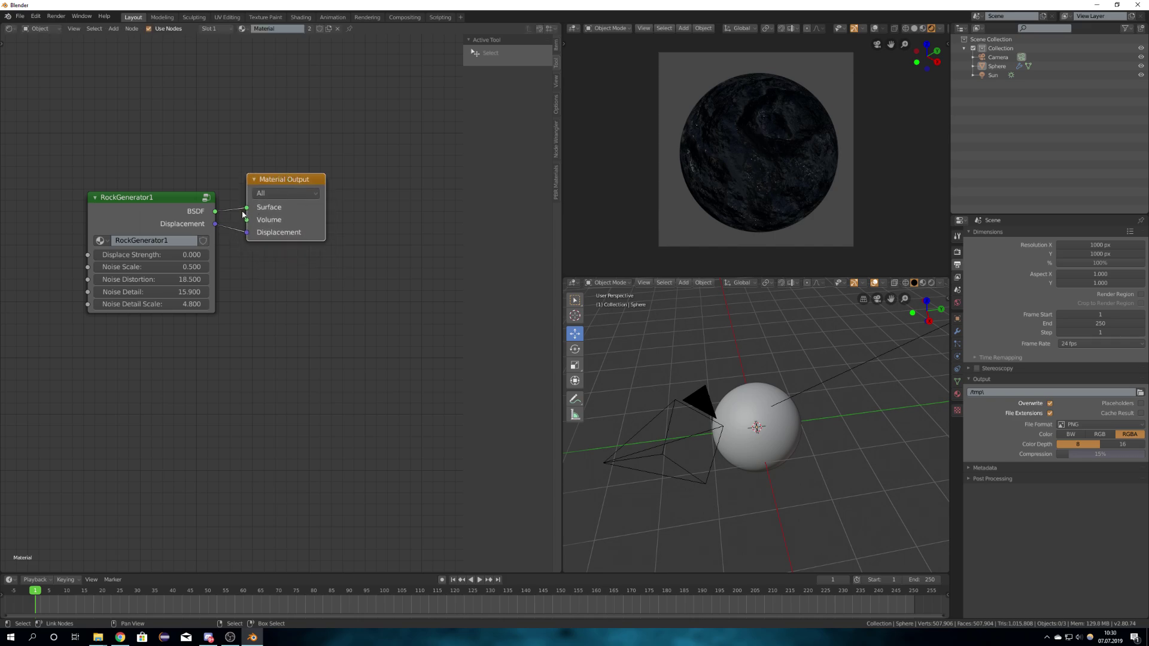
{"action": "left_click", "coordinate": [166, 196]}
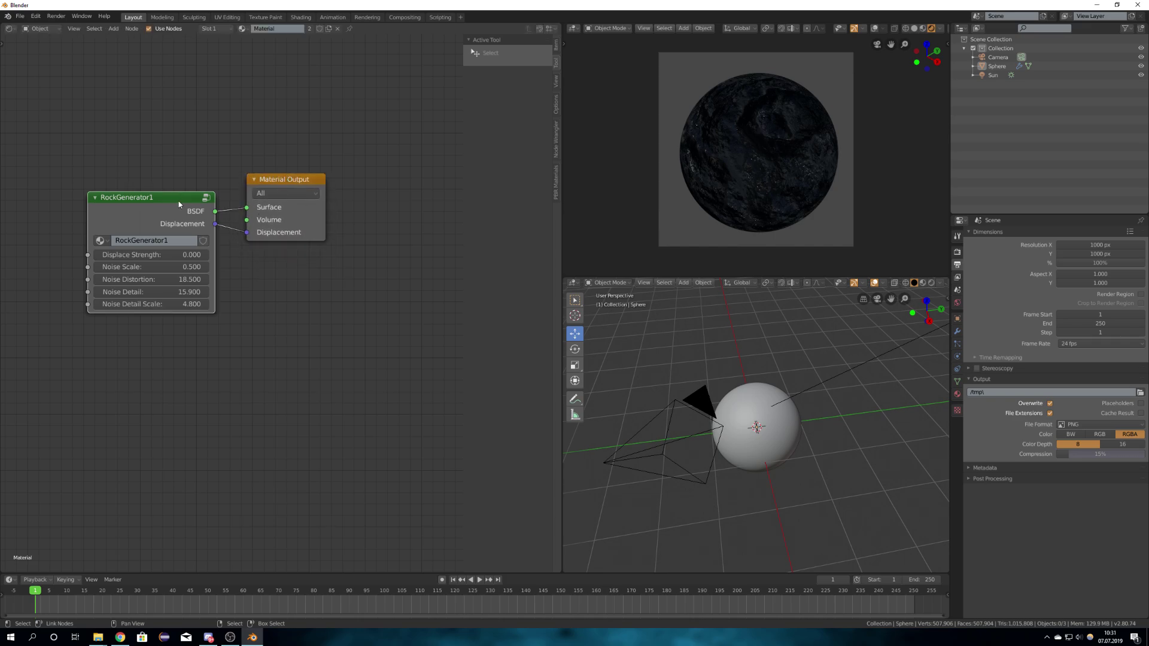
{"action": "left_click_drag", "start_coordinate": [215, 225], "coordinate": [253, 236]}
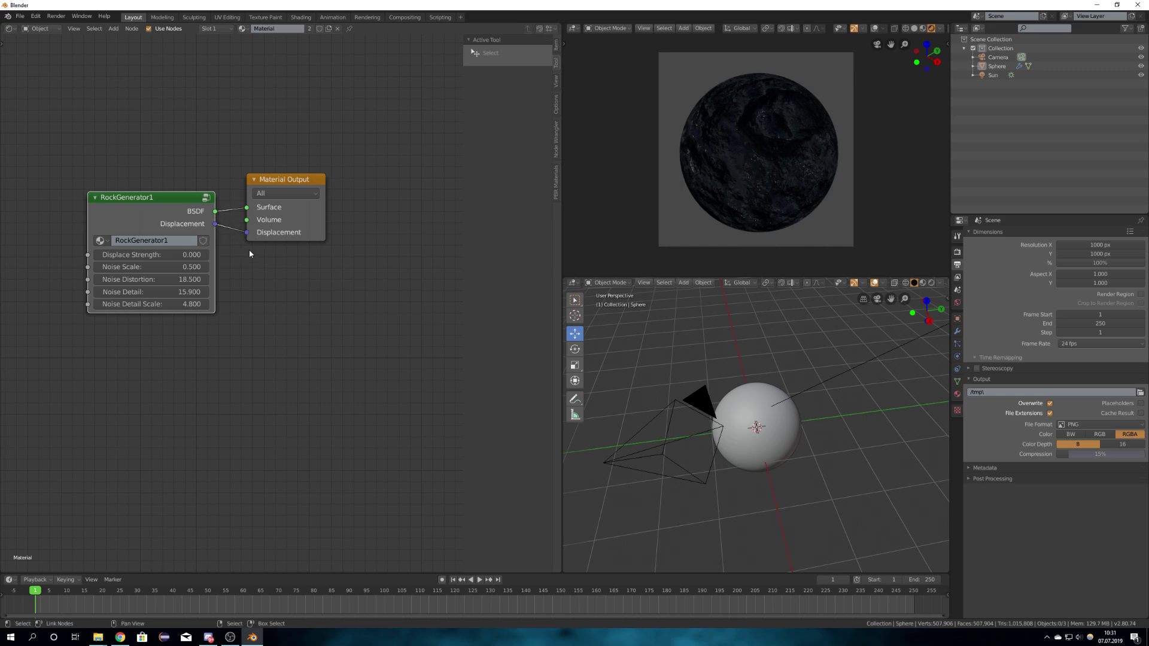
- Set the render engine to Cycles with the Experimental feature set and GPU Compute as the device
{"action": "left_click", "coordinate": [958, 252]}
{"action": "left_click", "coordinate": [1100, 234]}
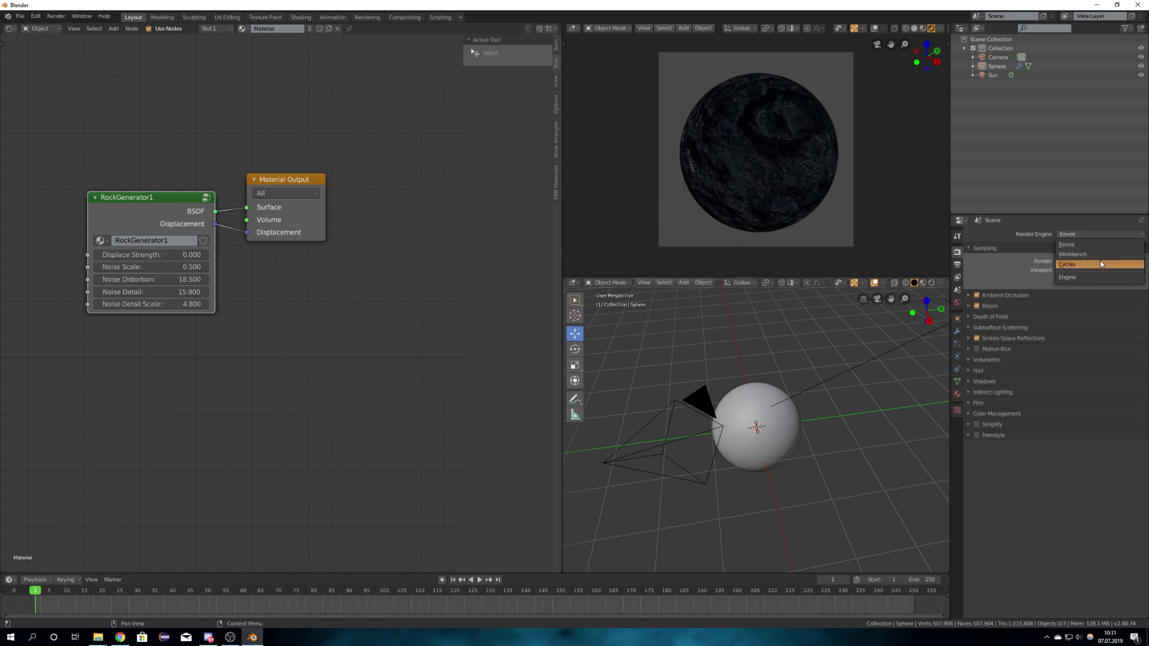
{"action": "left_click", "coordinate": [1100, 261]}
{"action": "left_click", "coordinate": [1090, 246]}
{"action": "left_click", "coordinate": [1095, 266]}
{"action": "left_click", "coordinate": [1091, 258]}
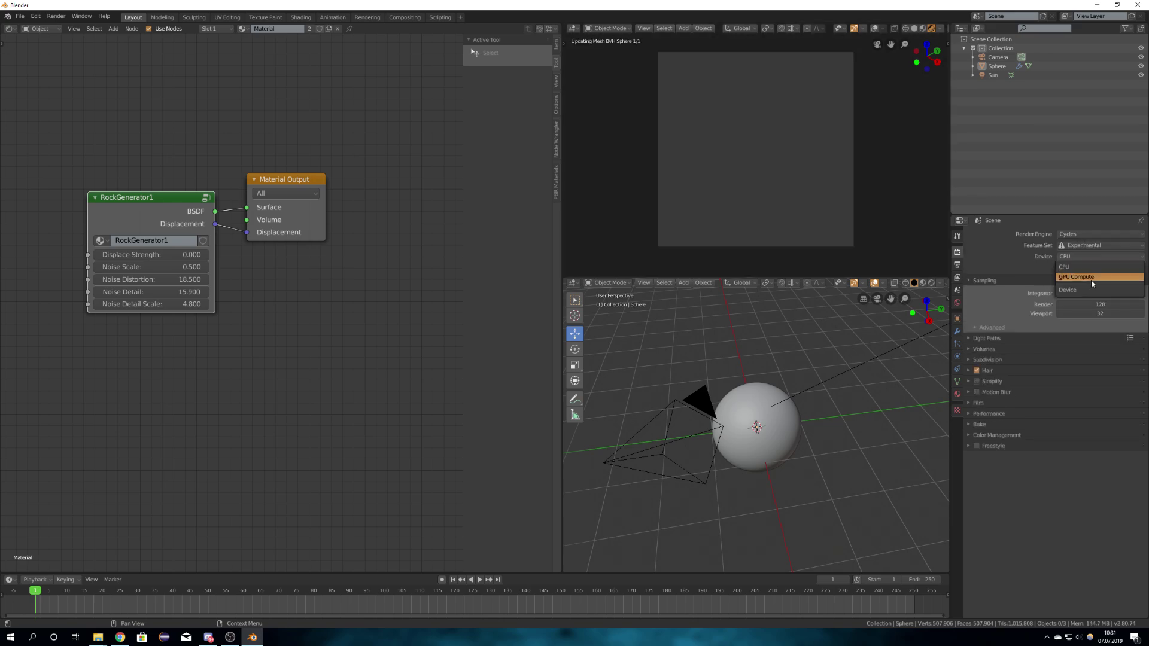
{"action": "left_click", "coordinate": [1092, 277]}
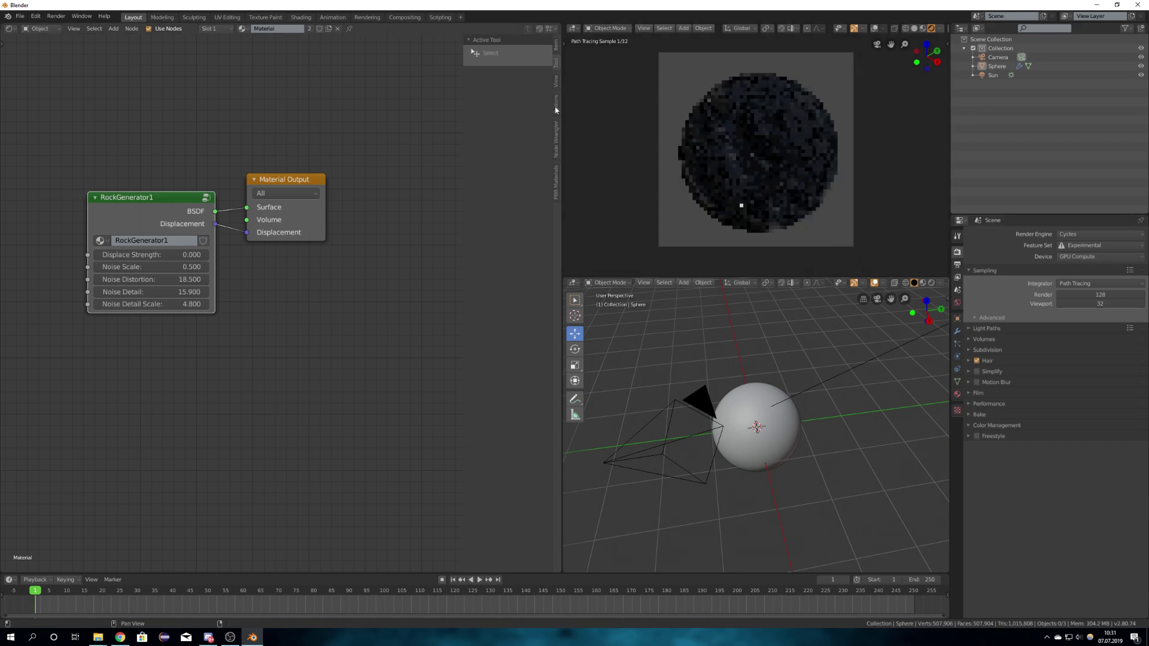
- Set the sphere material's displacement method to Displacement and Bump and inspect the rendered surface up close
{"action": "left_click", "coordinate": [957, 394]}
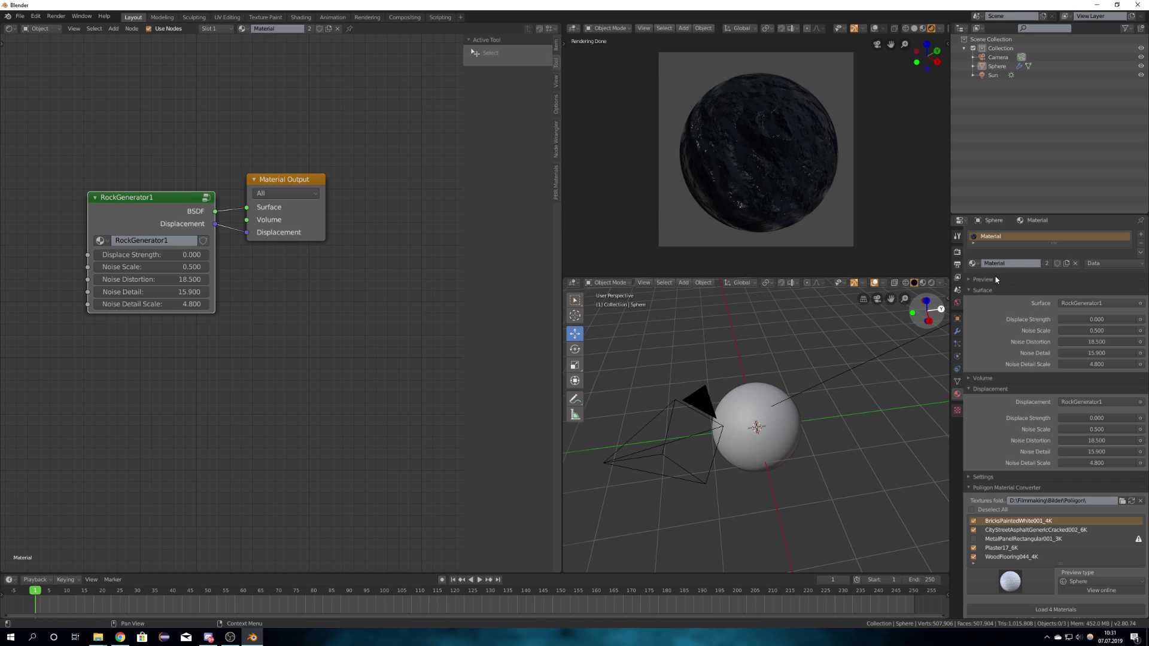
{"action": "scroll", "coordinate": [1006, 362], "scroll_direction": "down", "scroll_amount": 5}
{"action": "left_click", "coordinate": [1083, 337]}
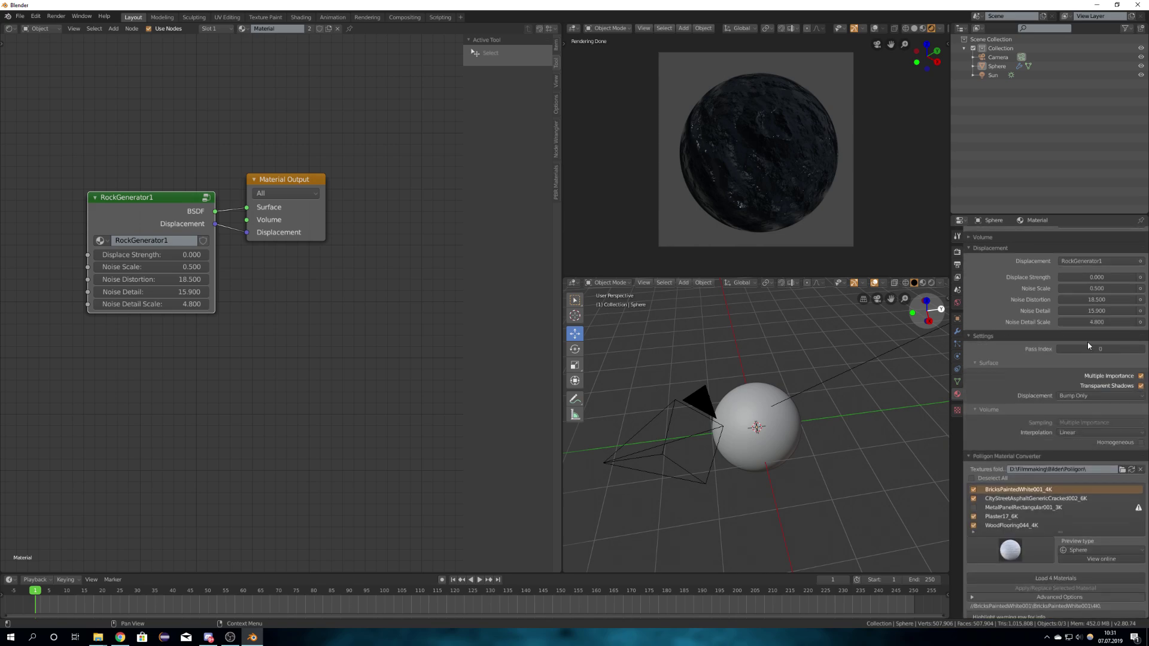
{"action": "left_click", "coordinate": [1072, 396]}
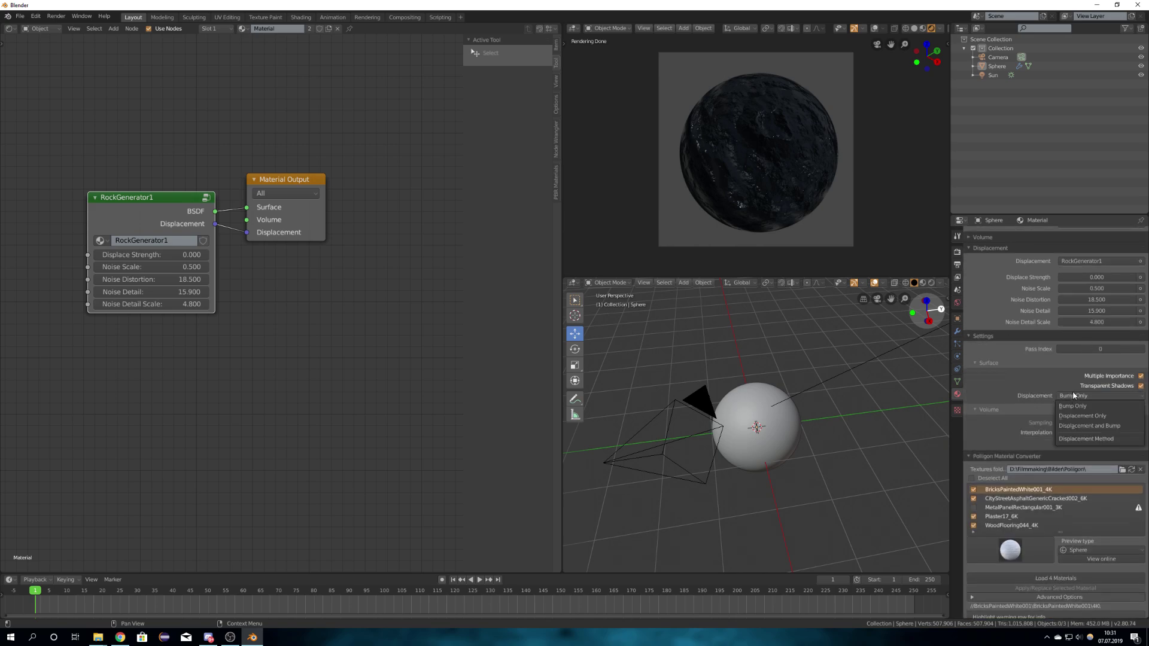
{"action": "left_click", "coordinate": [1108, 429]}
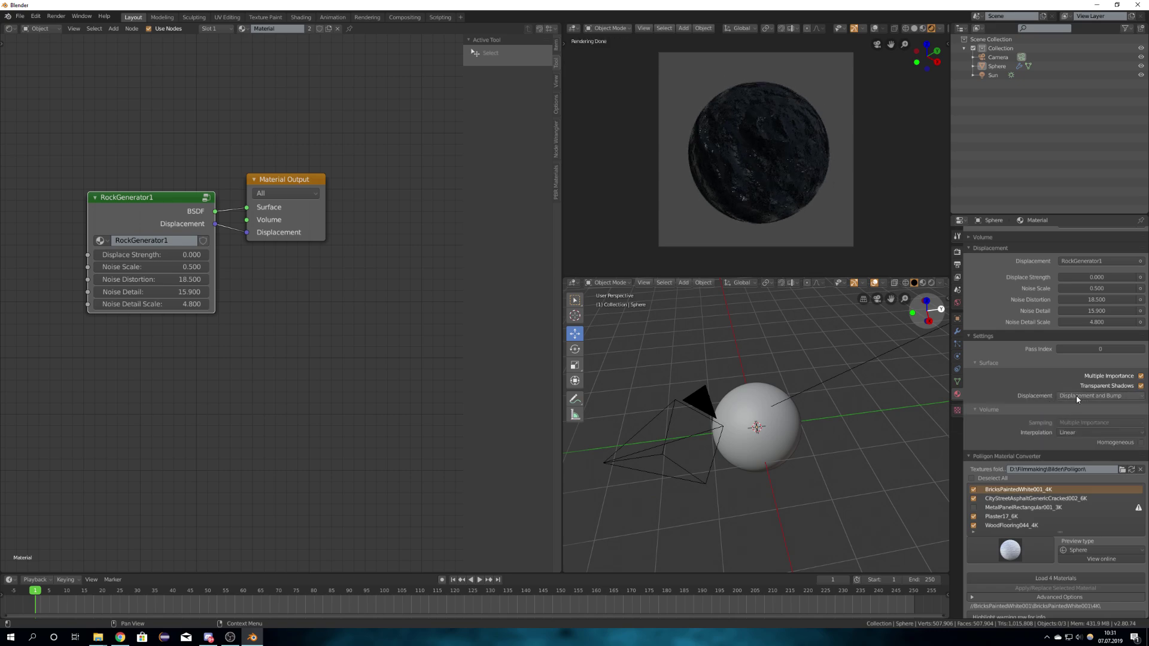
{"action": "left_click", "coordinate": [957, 252]}
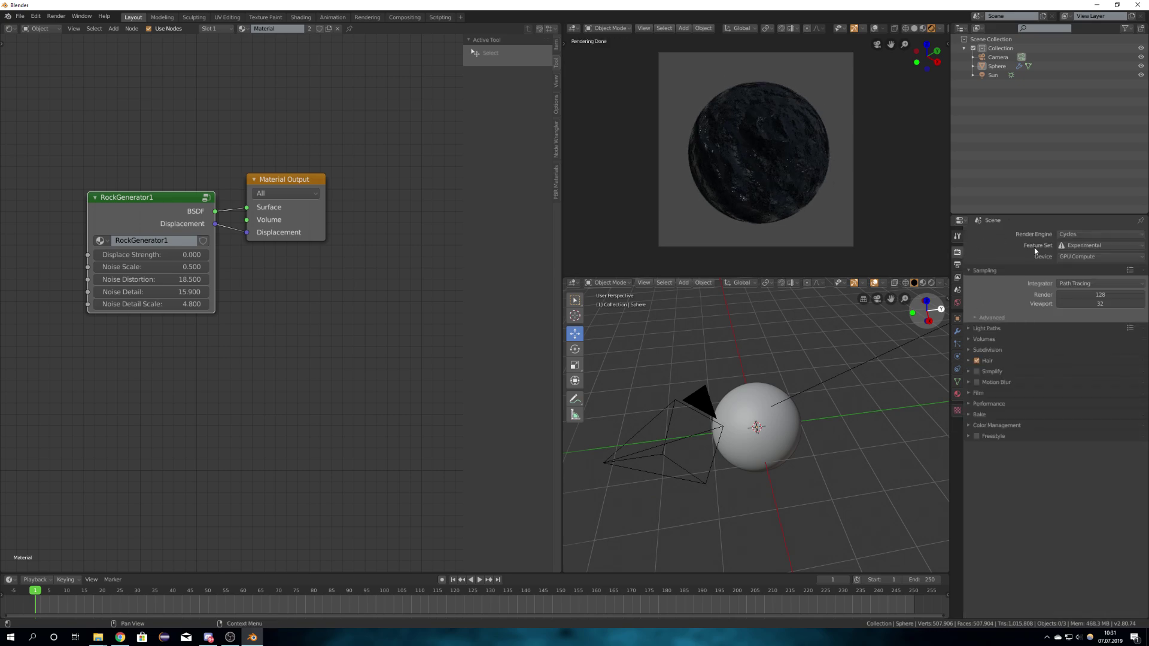
{"action": "scroll", "coordinate": [805, 179], "scroll_direction": "up", "scroll_amount": 3}
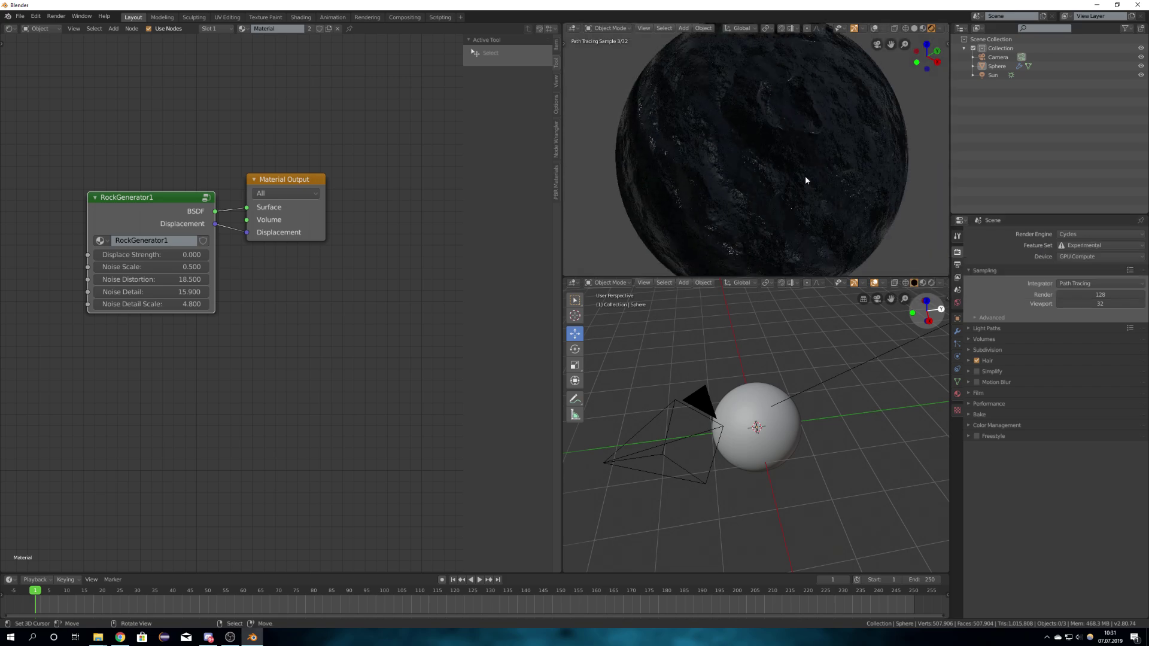
{"action": "scroll", "coordinate": [805, 175], "scroll_direction": "down", "scroll_amount": 3}
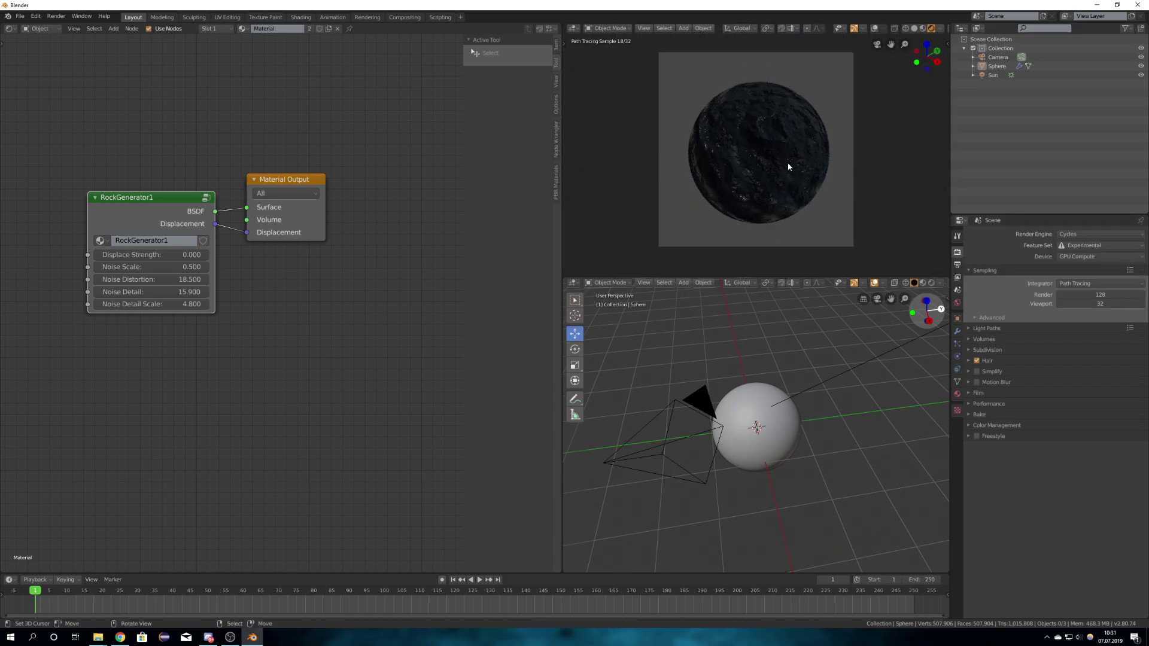
- Set the RockGenerator1 node's Displace Strength to 0.7, deselect everything and check the displaced sphere in the rendered view
{"action": "left_click", "coordinate": [787, 166]}
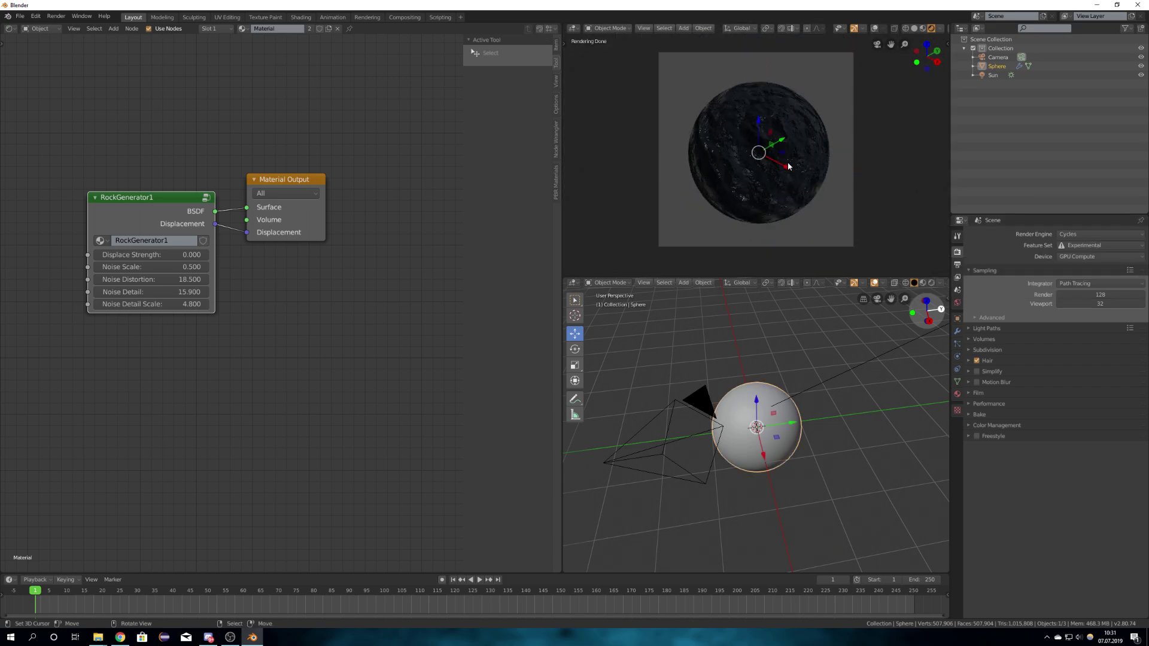
{"action": "scroll", "coordinate": [163, 279], "scroll_direction": "up", "scroll_amount": 3}
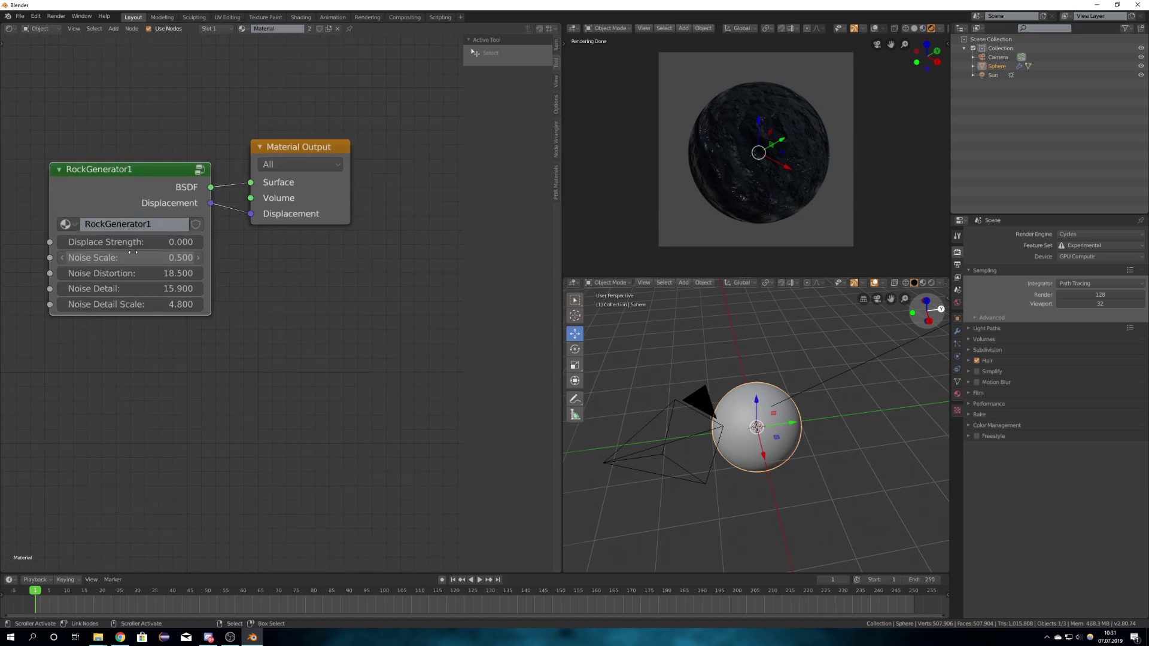
{"action": "middle_click_drag", "start_coordinate": [91, 191], "coordinate": [206, 232]}
{"action": "left_click_drag", "start_coordinate": [206, 232], "coordinate": [150, 212]}
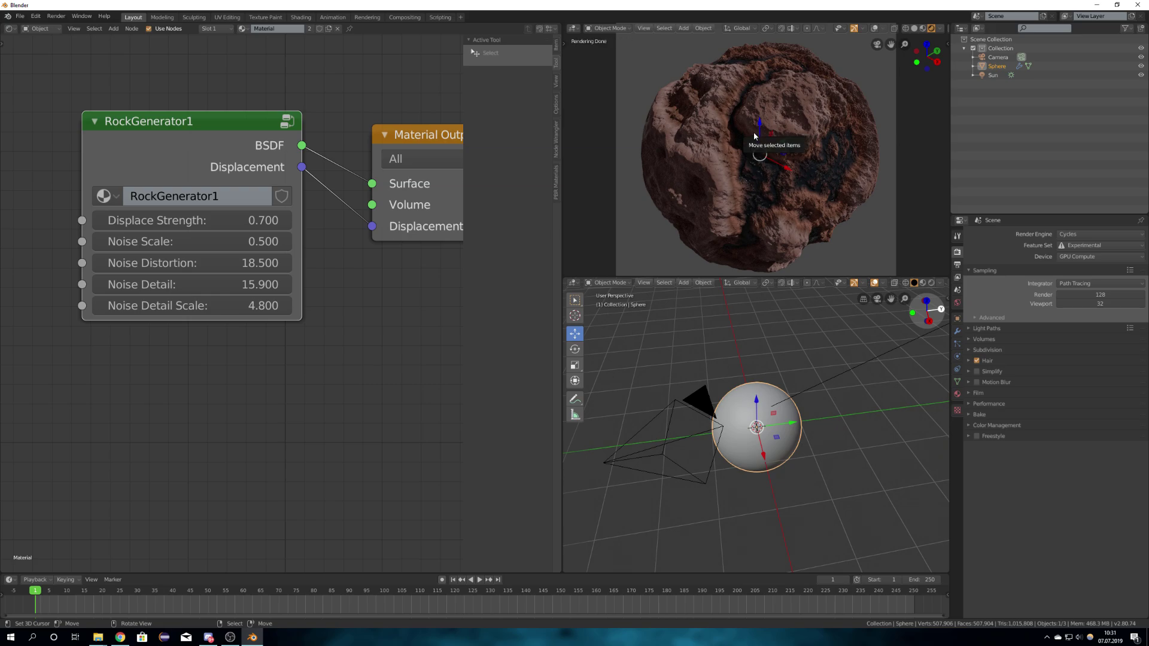
{"action": "key", "text": "alt+a"}
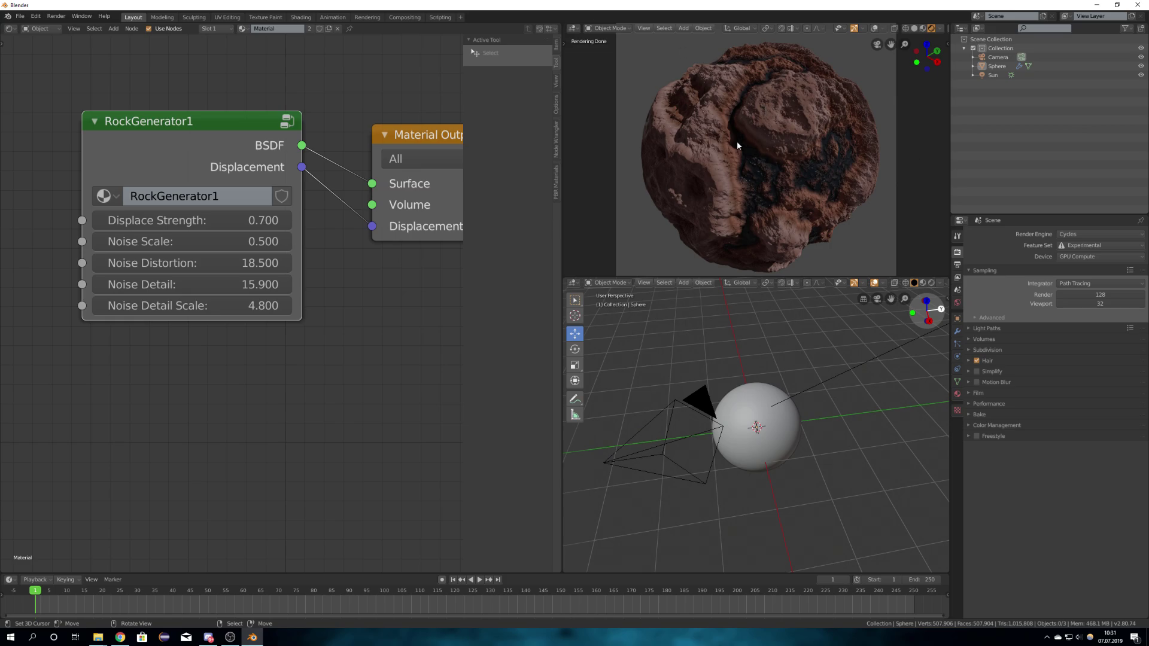
{"action": "scroll", "coordinate": [727, 135], "scroll_direction": "down", "scroll_amount": 3}
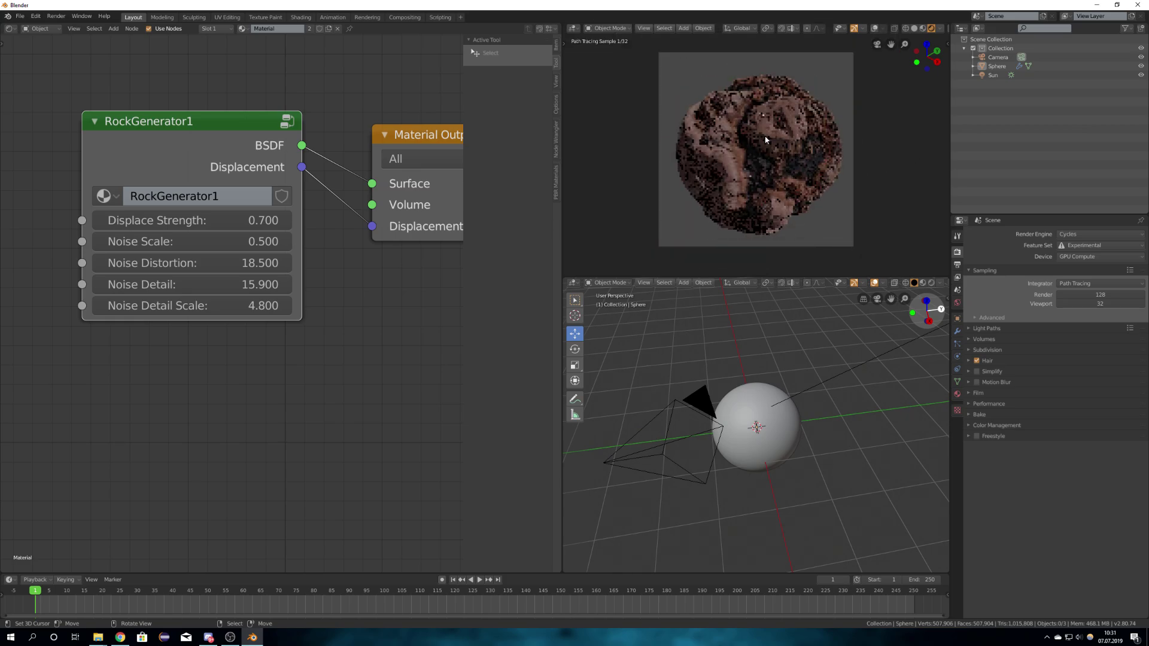
- Open the RockGenerator1 group and look over its internal node network alongside the rendered sphere
{"action": "left_click_drag", "start_coordinate": [229, 126], "coordinate": [249, 149]}
{"action": "scroll", "coordinate": [220, 164], "scroll_direction": "down", "scroll_amount": 3}
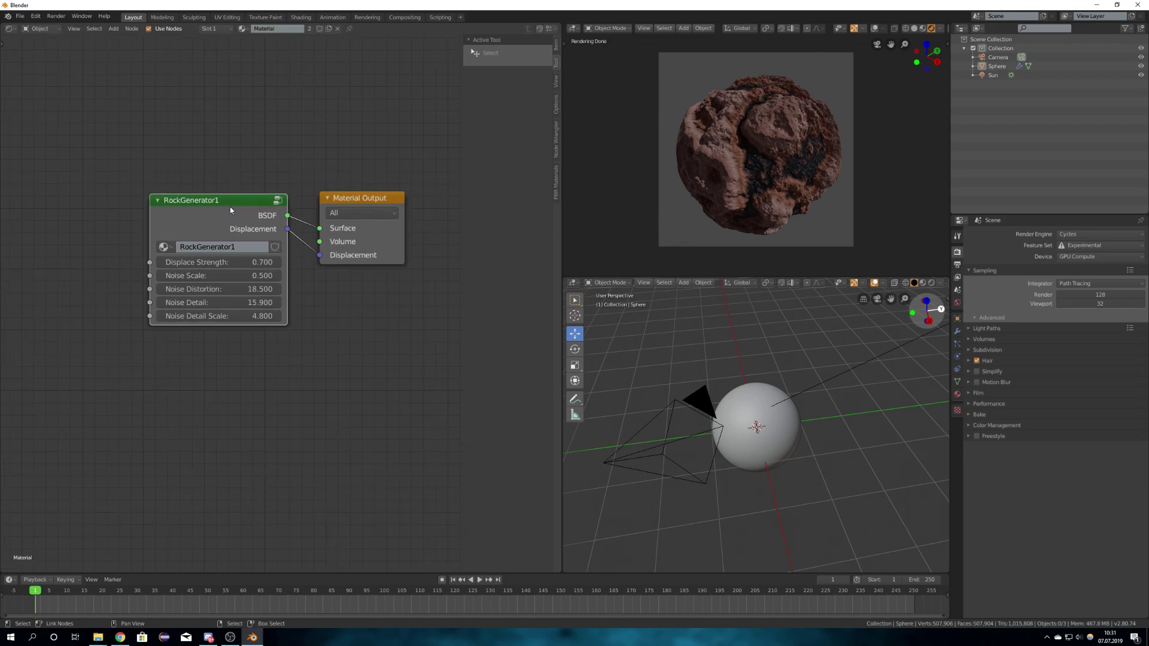
{"action": "middle_click_drag", "start_coordinate": [231, 205], "coordinate": [263, 186]}
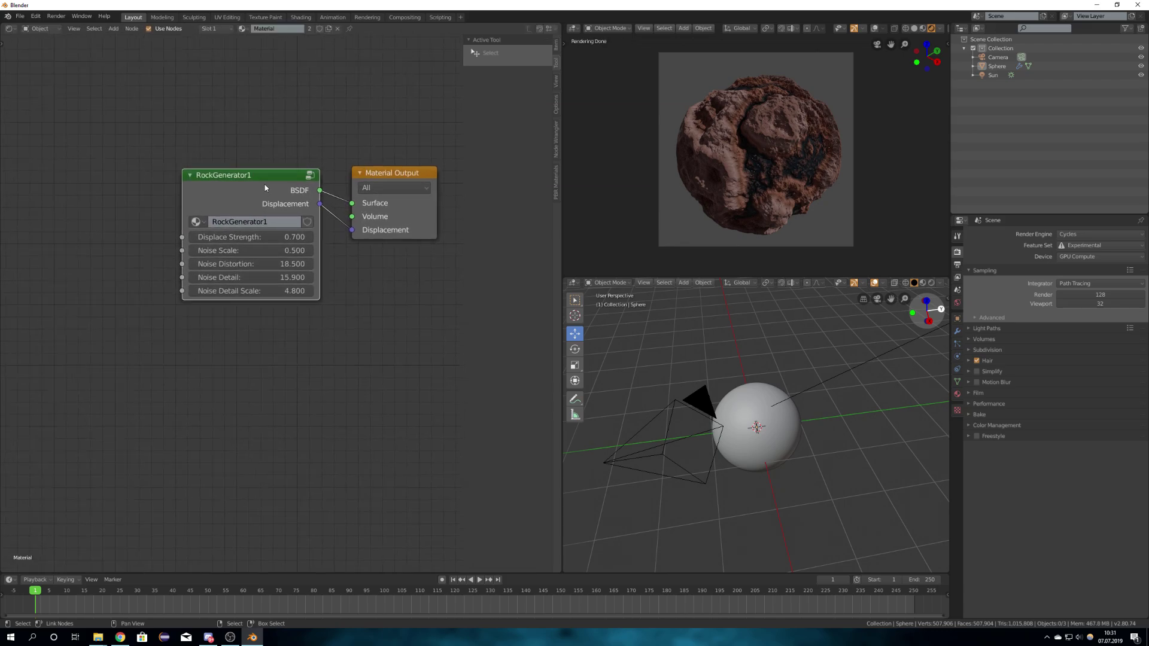
{"action": "key", "text": "Tab"}
{"action": "scroll", "coordinate": [264, 184], "scroll_direction": "down", "scroll_amount": 4}
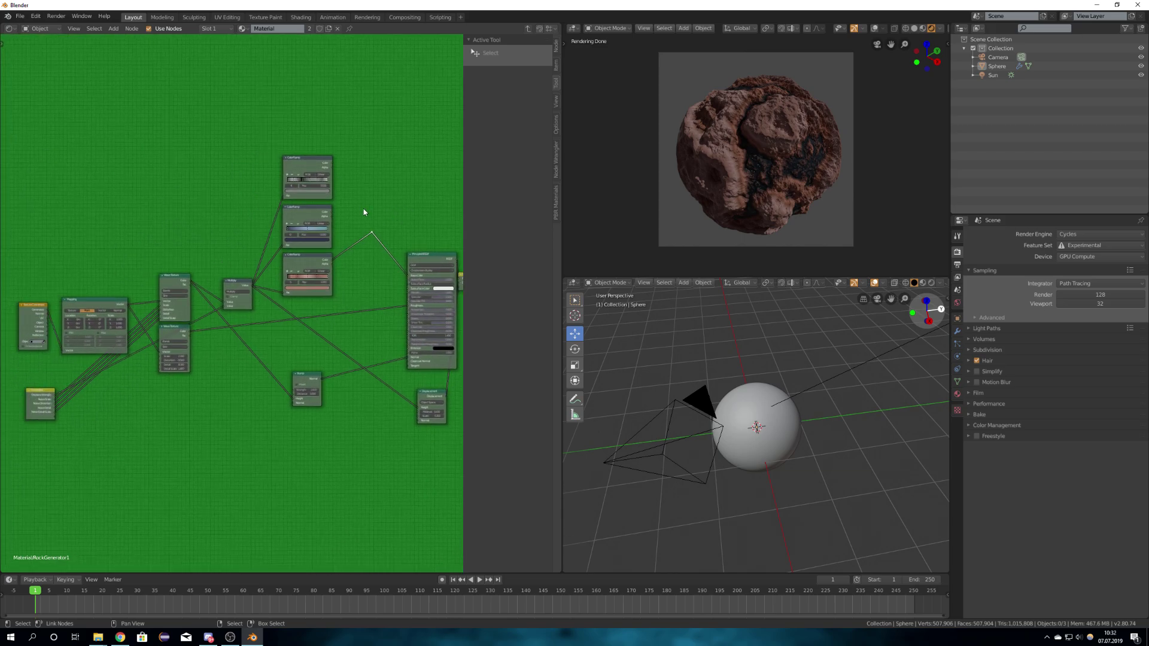
{"action": "middle_click_drag", "start_coordinate": [365, 213], "coordinate": [337, 270]}
{"action": "scroll", "coordinate": [287, 291], "scroll_direction": "up", "scroll_amount": 3}
{"action": "middle_click_drag", "start_coordinate": [182, 400], "coordinate": [190, 349]}
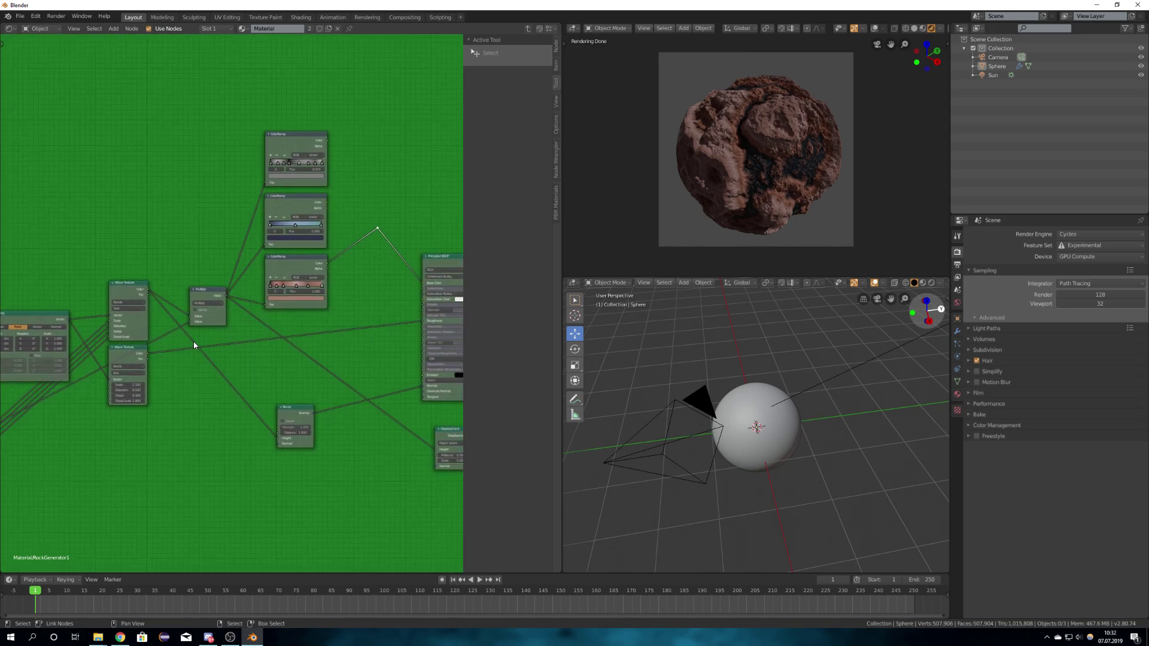
{"action": "mouse_move", "coordinate": [697, 178]}
{"action": "middle_mouse_down"}
{"action": "mouse_move", "coordinate": [819, 150]}
{"action": "mouse_move", "coordinate": [755, 161]}
{"action": "middle_mouse_up"}
{"action": "key", "text": "KP_0"}
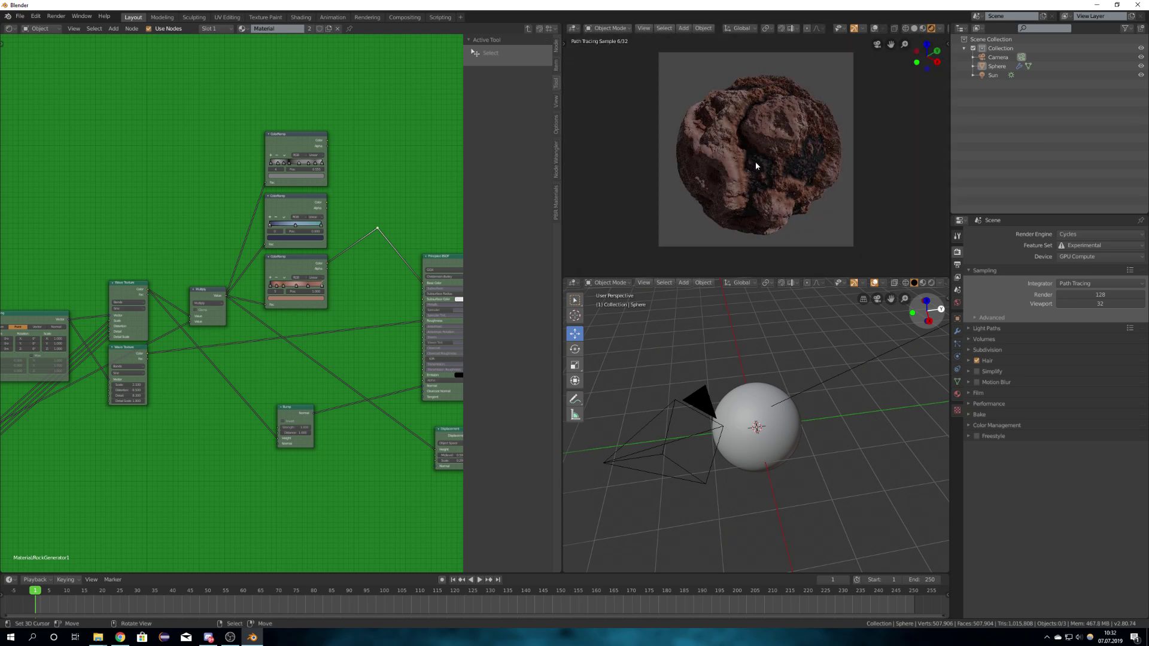
- Link the blue ColorRamp's Color output to the reroute feeding the Principled BSDF's Base Color
{"action": "scroll", "coordinate": [357, 173], "scroll_direction": "up", "scroll_amount": 4}
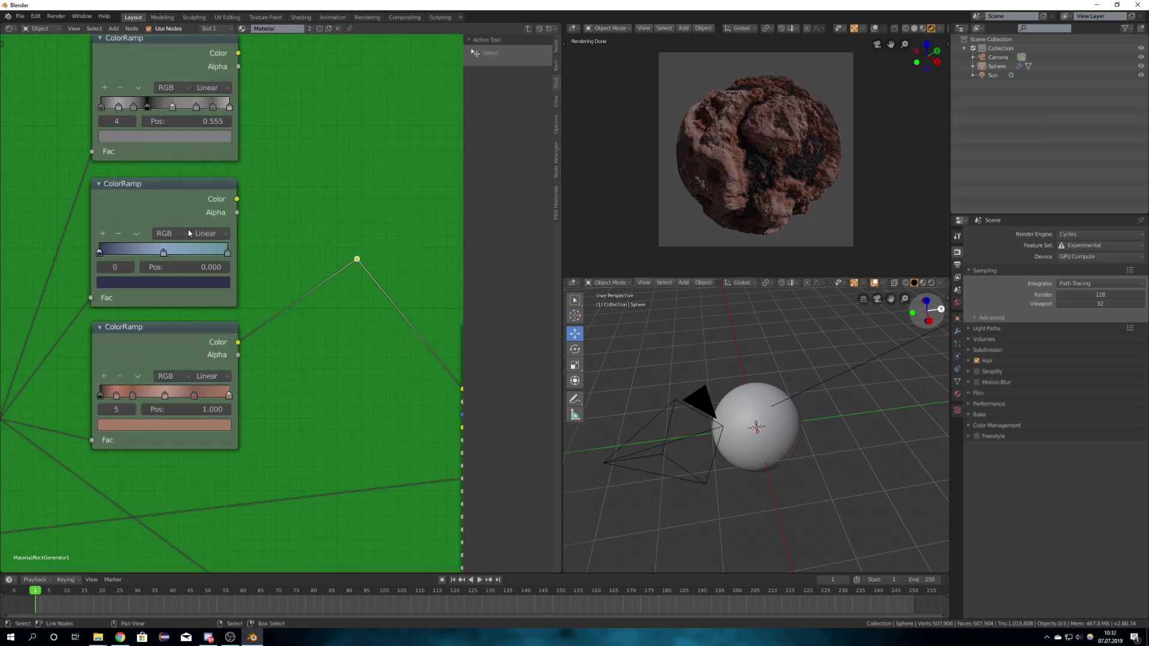
{"action": "left_click_drag", "start_coordinate": [166, 203], "coordinate": [168, 196]}
{"action": "left_click_drag", "start_coordinate": [240, 193], "coordinate": [357, 259]}
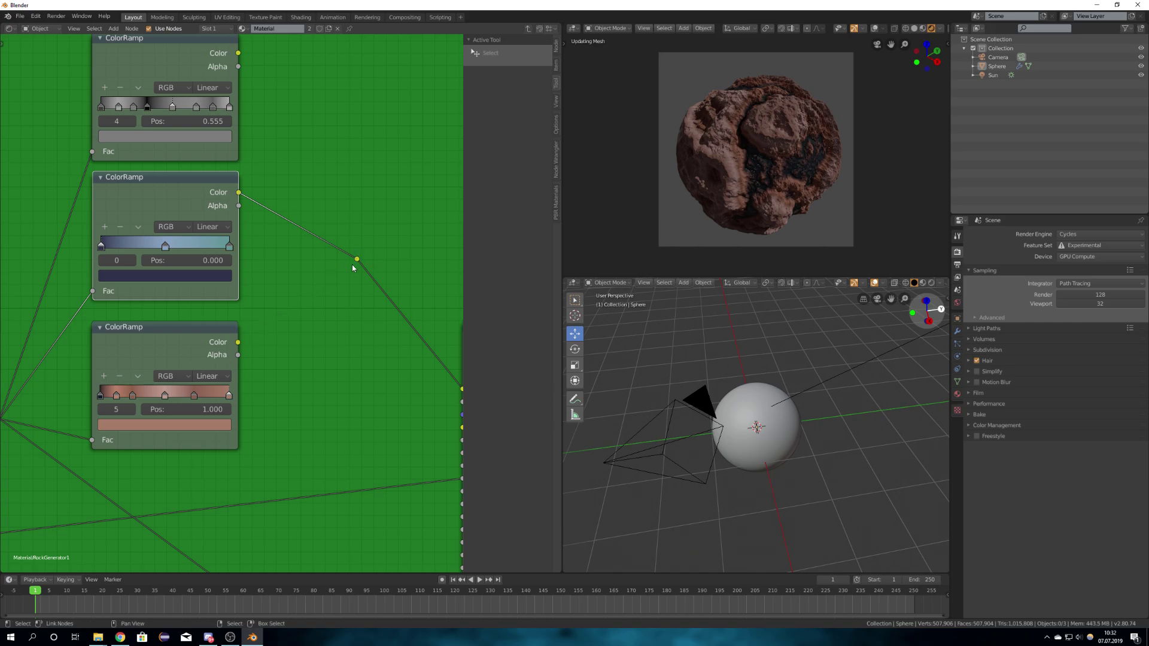
{"action": "scroll", "coordinate": [693, 167], "scroll_direction": "up", "scroll_amount": 1}
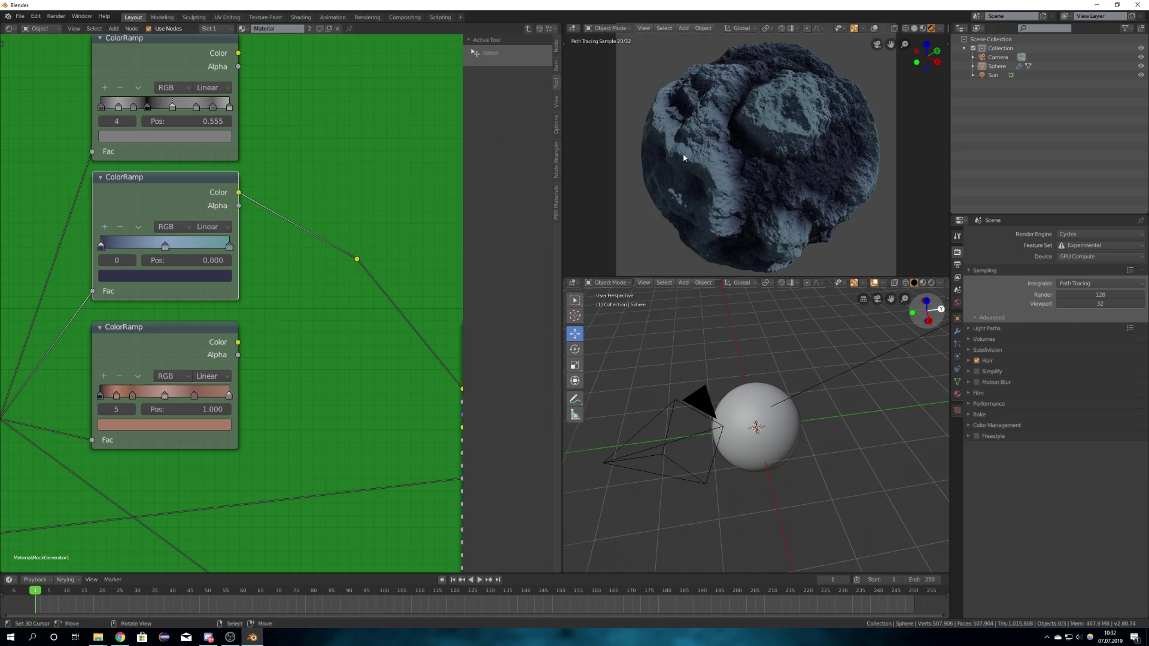
{"action": "middle_click_drag", "start_coordinate": [350, 134], "coordinate": [324, 192]}
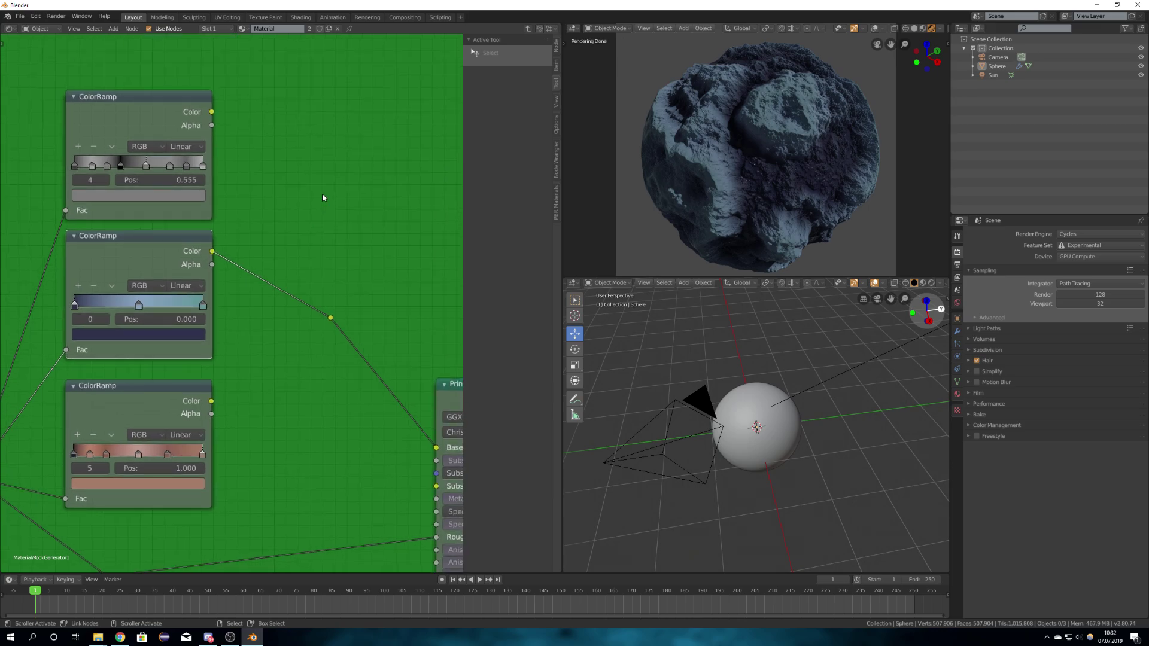
- Try the grey ColorRamp as the base colour, relink the reddish-brown ColorRamp to the reroute and exit the node group
{"action": "left_click_drag", "start_coordinate": [212, 113], "coordinate": [335, 322]}
{"action": "left_click_drag", "start_coordinate": [212, 401], "coordinate": [337, 322]}
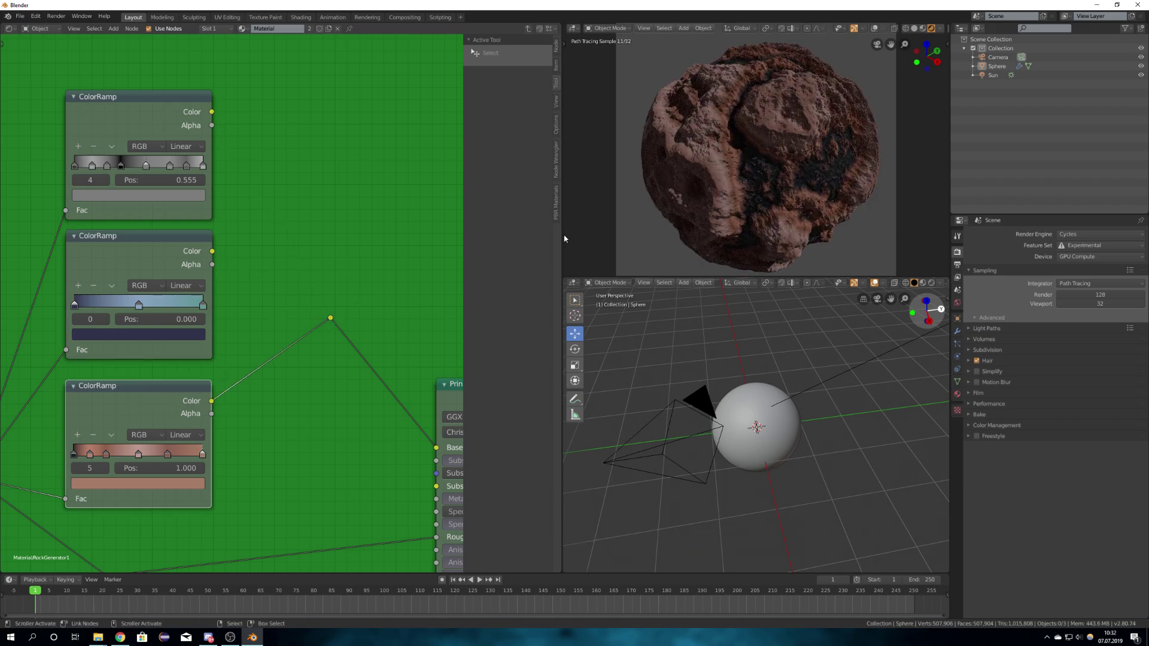
{"action": "scroll", "coordinate": [200, 274], "scroll_direction": "down", "scroll_amount": 11}
{"action": "middle_click_drag", "start_coordinate": [231, 336], "coordinate": [291, 259]}
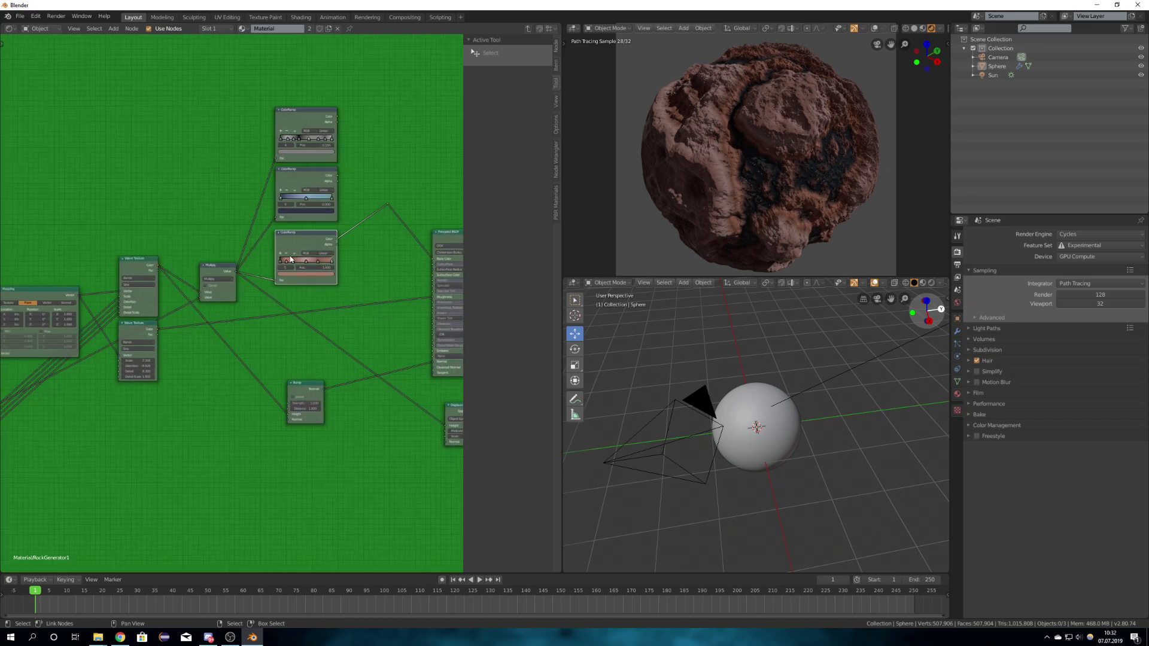
{"action": "key", "text": "Tab"}
- Try a Noise Scale of 2 on the RockGenerator1 node
{"action": "scroll", "coordinate": [231, 275], "scroll_direction": "up", "scroll_amount": 5}
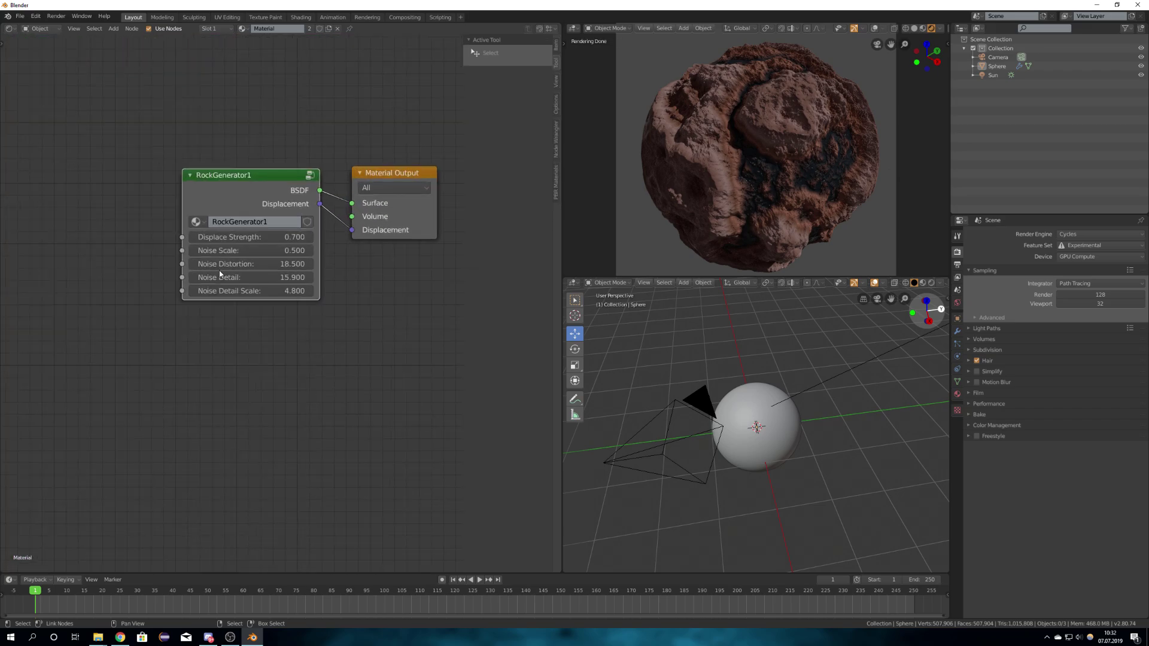
{"action": "scroll", "coordinate": [207, 296], "scroll_direction": "up", "scroll_amount": 2}
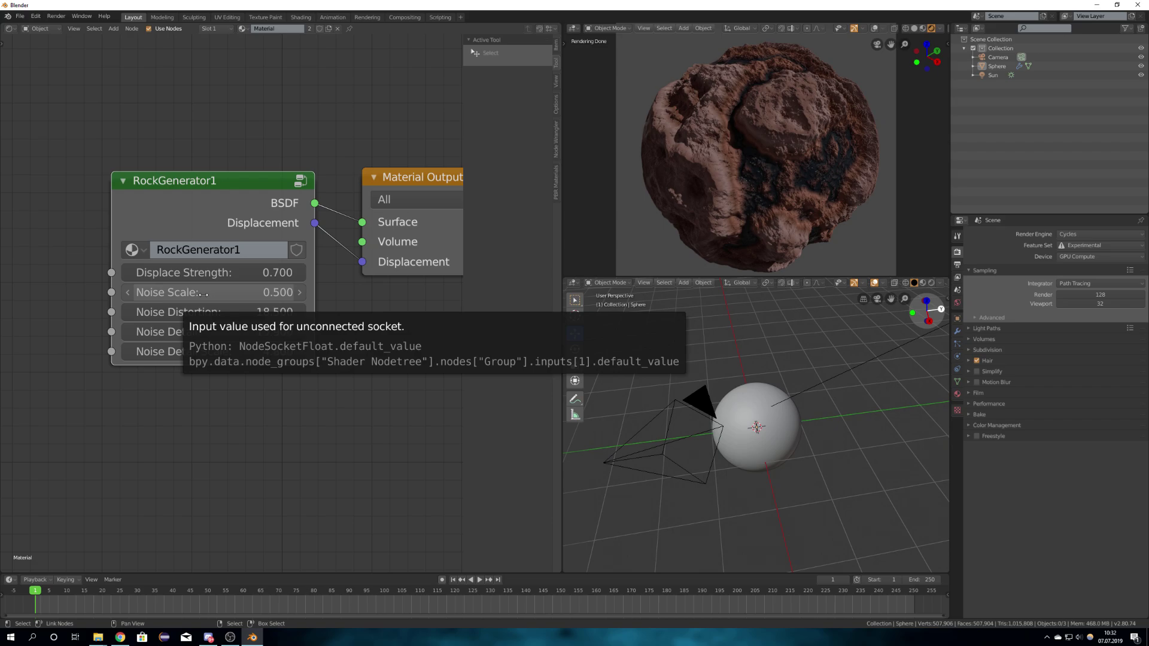
{"action": "left_click", "coordinate": [204, 294]}
{"action": "type", "text": "2"}
{"action": "key", "text": "Return"}
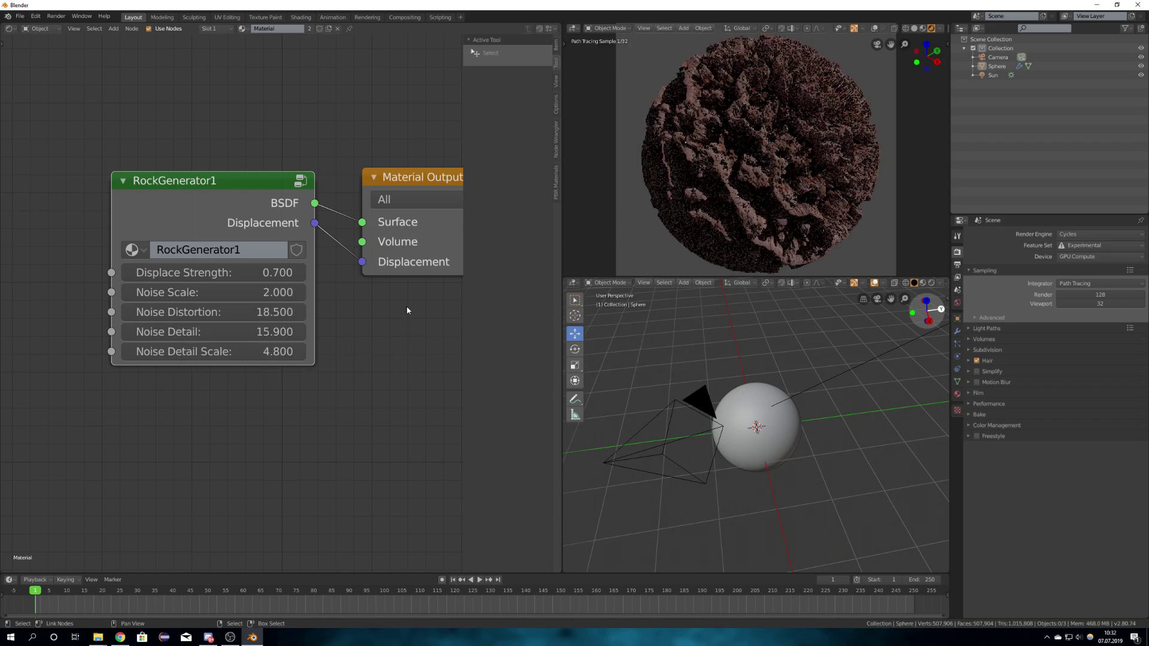
- Set the RockGenerator1 node's Noise Scale to 0.1
{"action": "left_click", "coordinate": [261, 292]}
{"action": "type", "text": "0.1"}
{"action": "key", "text": "Return"}
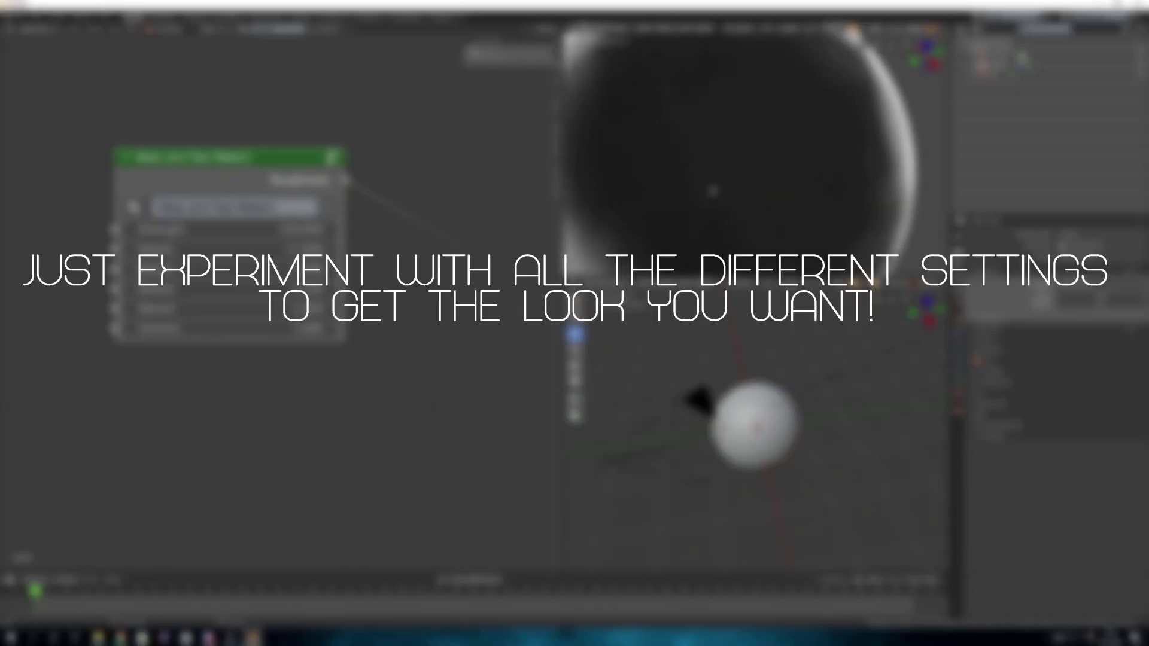
- Zoom out from the rendered sphere and move the green node group lower, farther from the neighbouring shader node
{"action": "middle_click_drag", "start_coordinate": [712, 191], "coordinate": [655, 112], "text": "shift"}
{"action": "scroll", "coordinate": [826, 136], "scroll_direction": "down", "scroll_amount": 7}
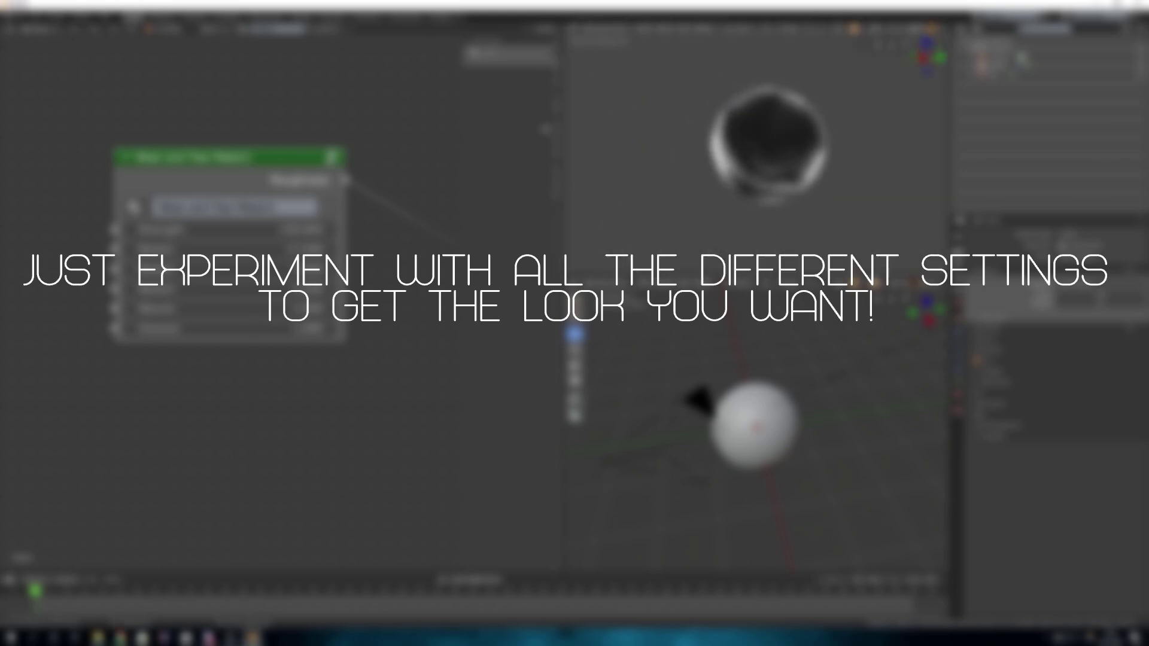
{"action": "middle_click_drag", "start_coordinate": [232, 177], "coordinate": [323, 245]}
{"action": "scroll", "coordinate": [334, 242], "scroll_direction": "down", "scroll_amount": 7}
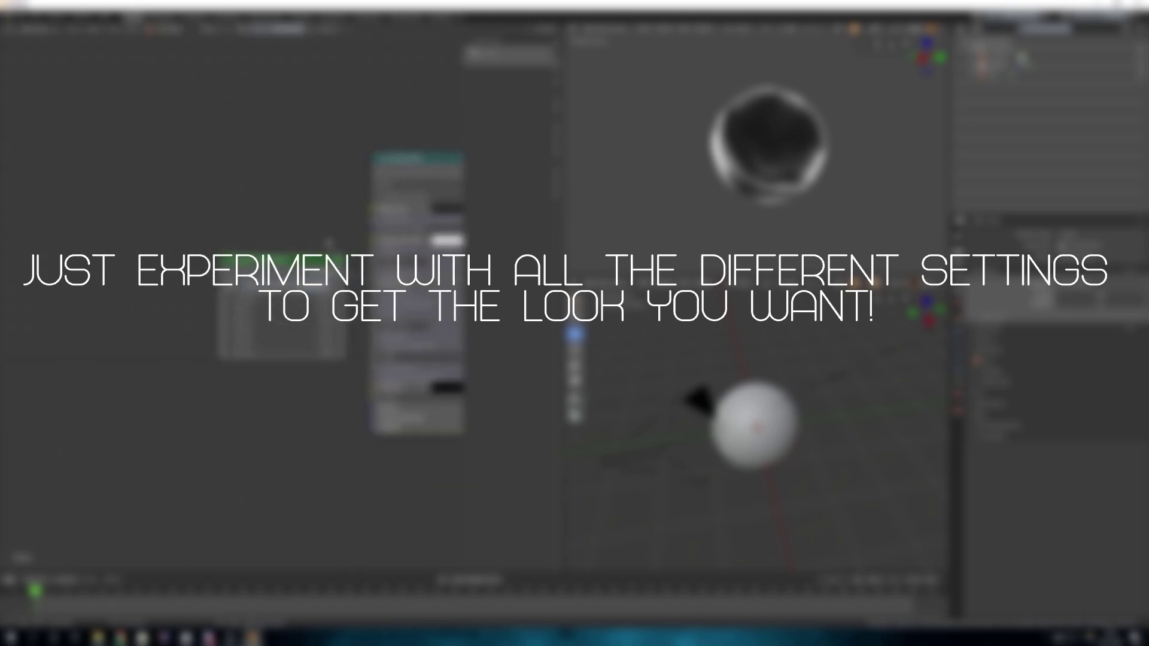
{"action": "left_click_drag", "start_coordinate": [291, 265], "coordinate": [253, 306]}
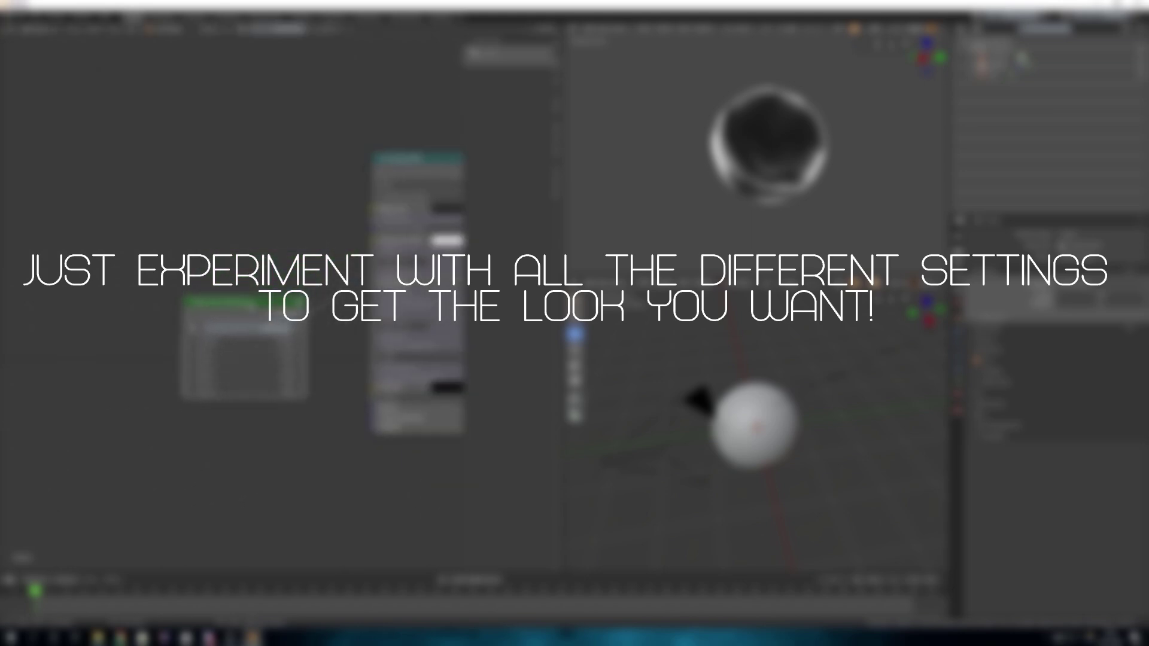